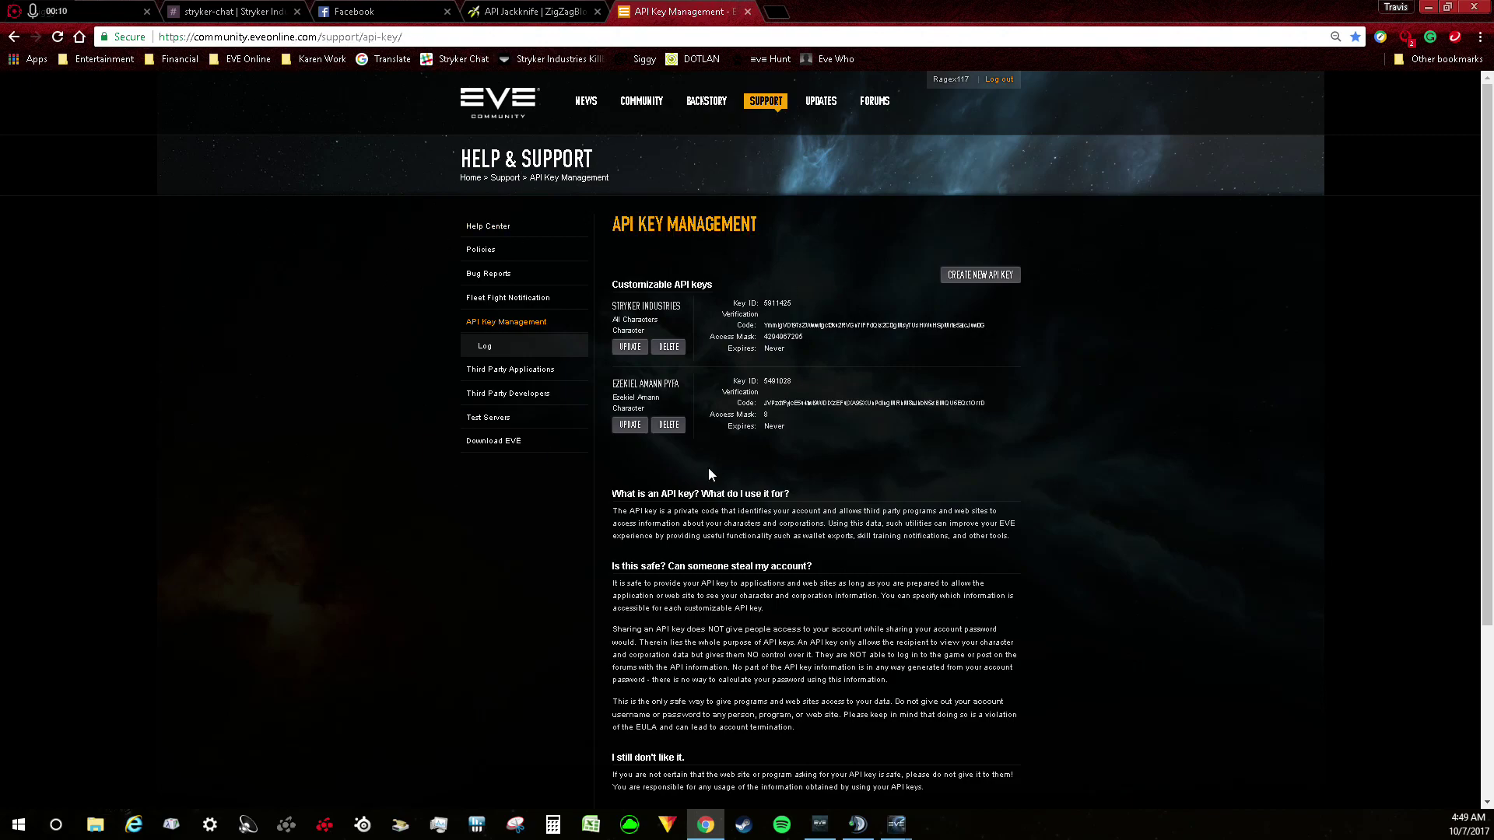
# Start a new API key with Create New API Key on the management page
pyautogui.click(971, 281)
pyautogui.write('STRYKER')
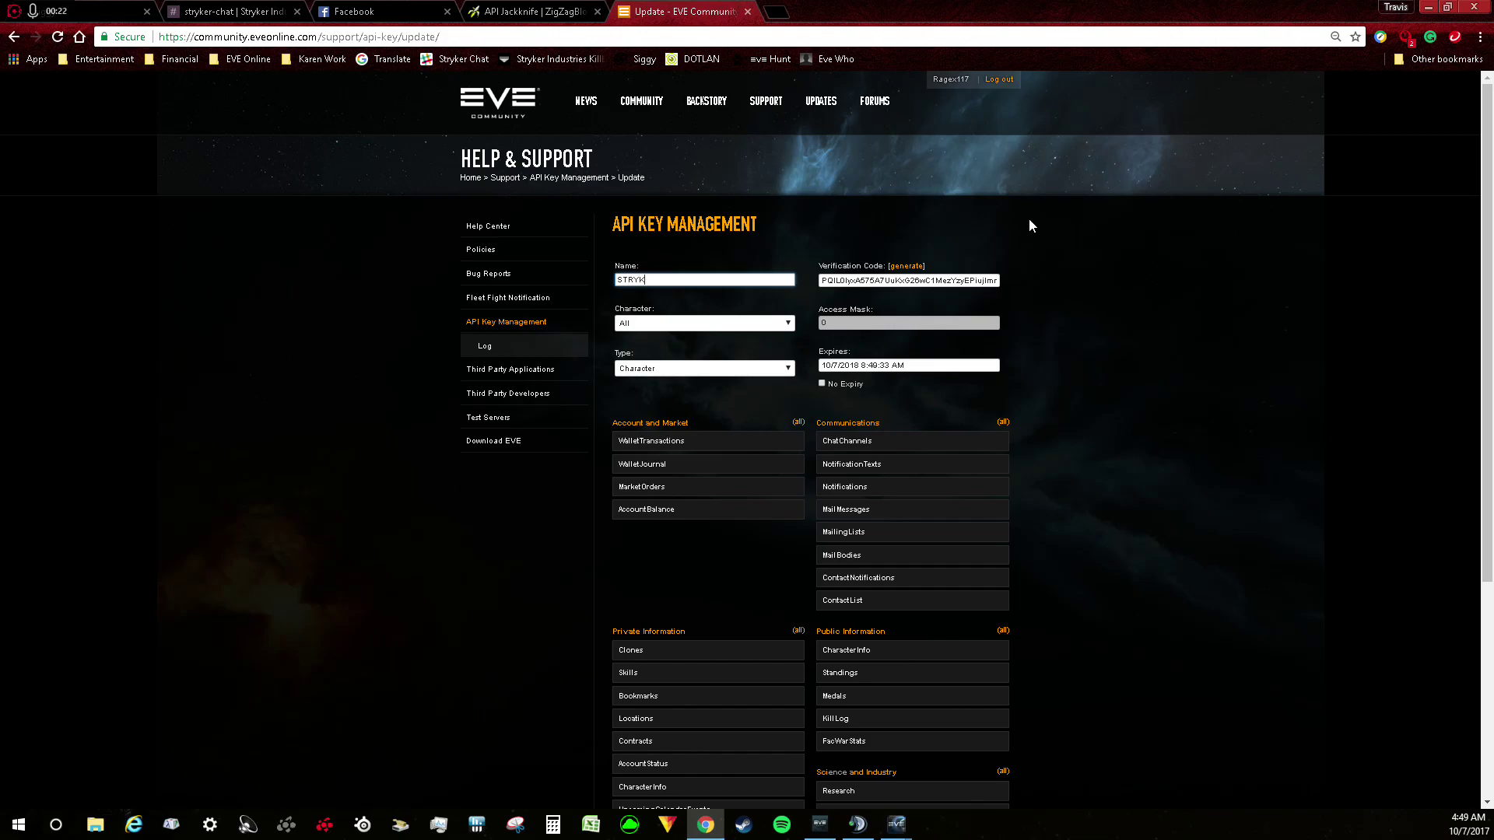
pyautogui.write('ND.')
# Keep the key covering All characters as a Character type, and tick No Expiry
pyautogui.click(784, 323)
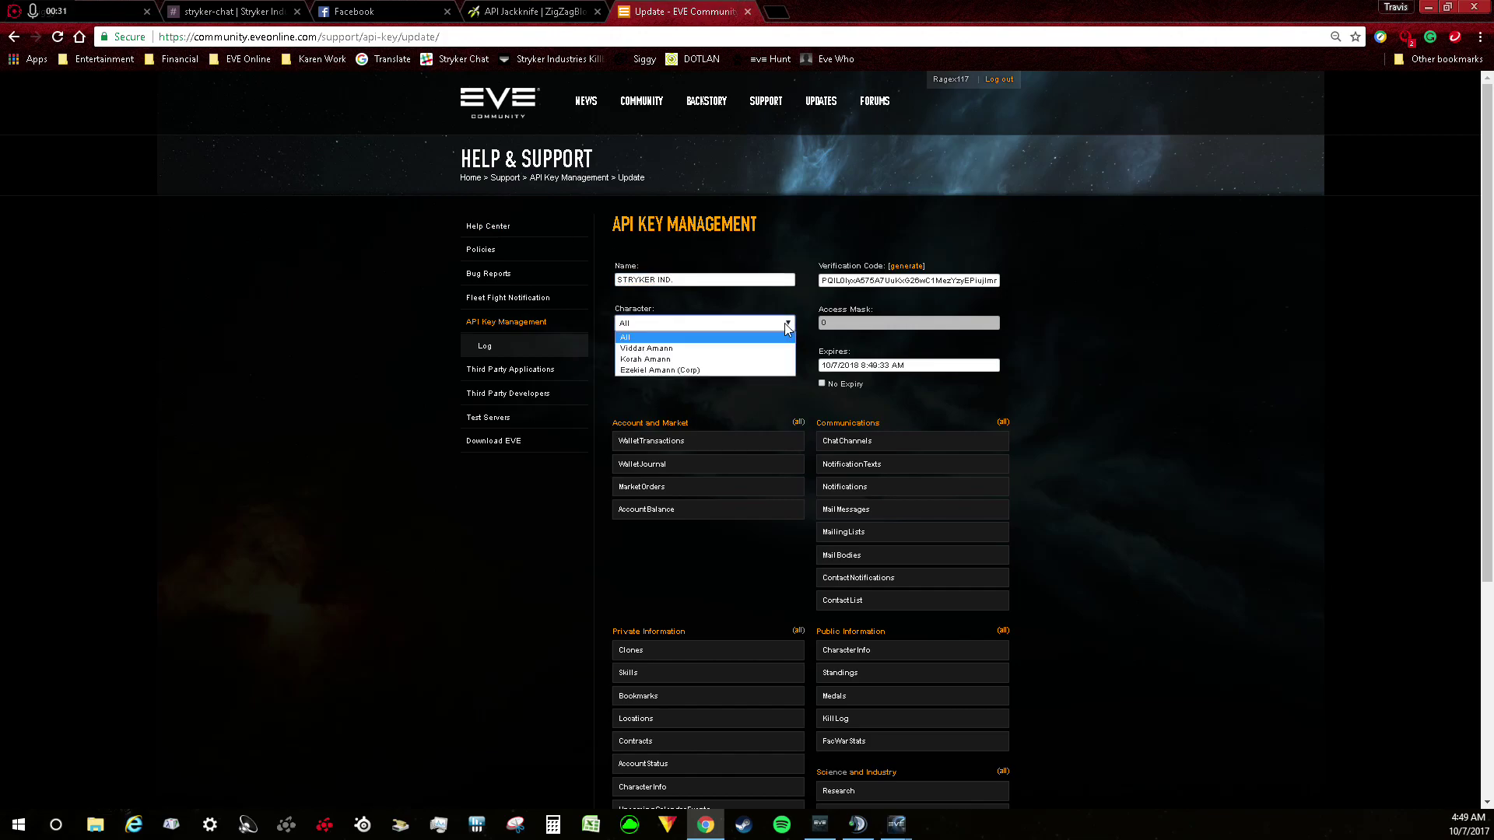
pyautogui.click(633, 338)
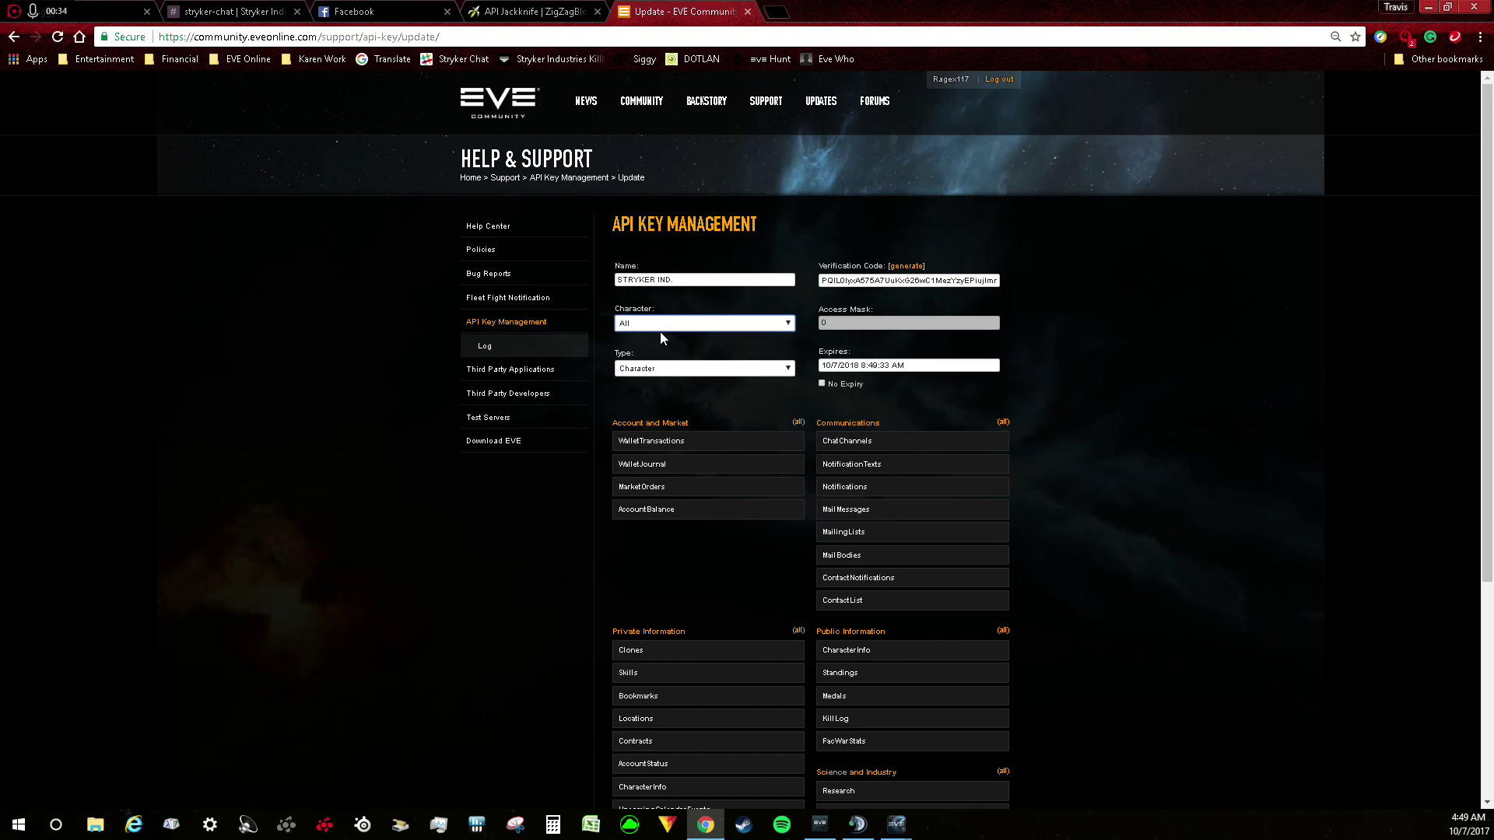
pyautogui.click(743, 328)
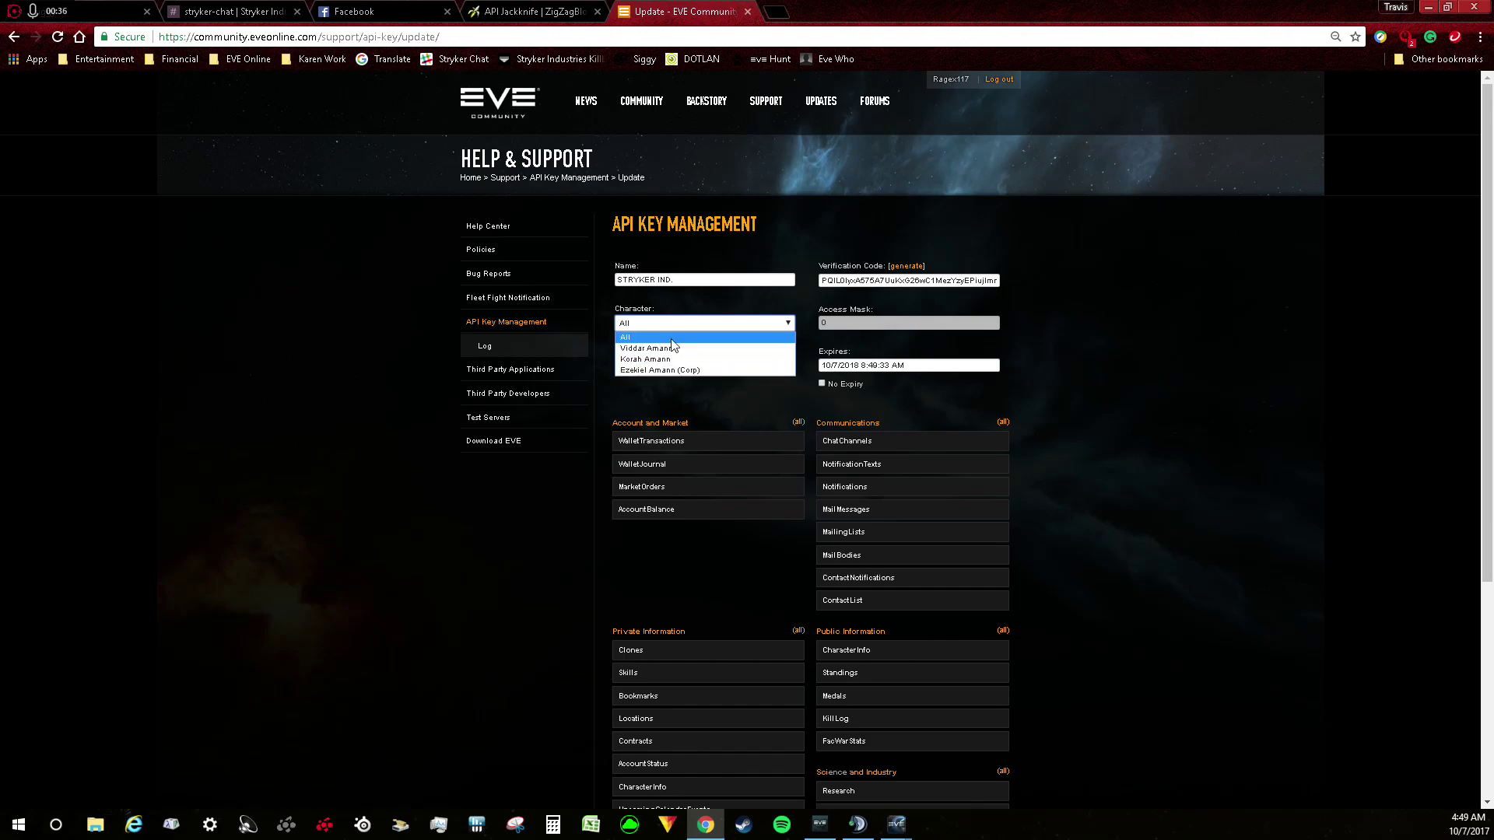
pyautogui.click(684, 376)
pyautogui.click(682, 374)
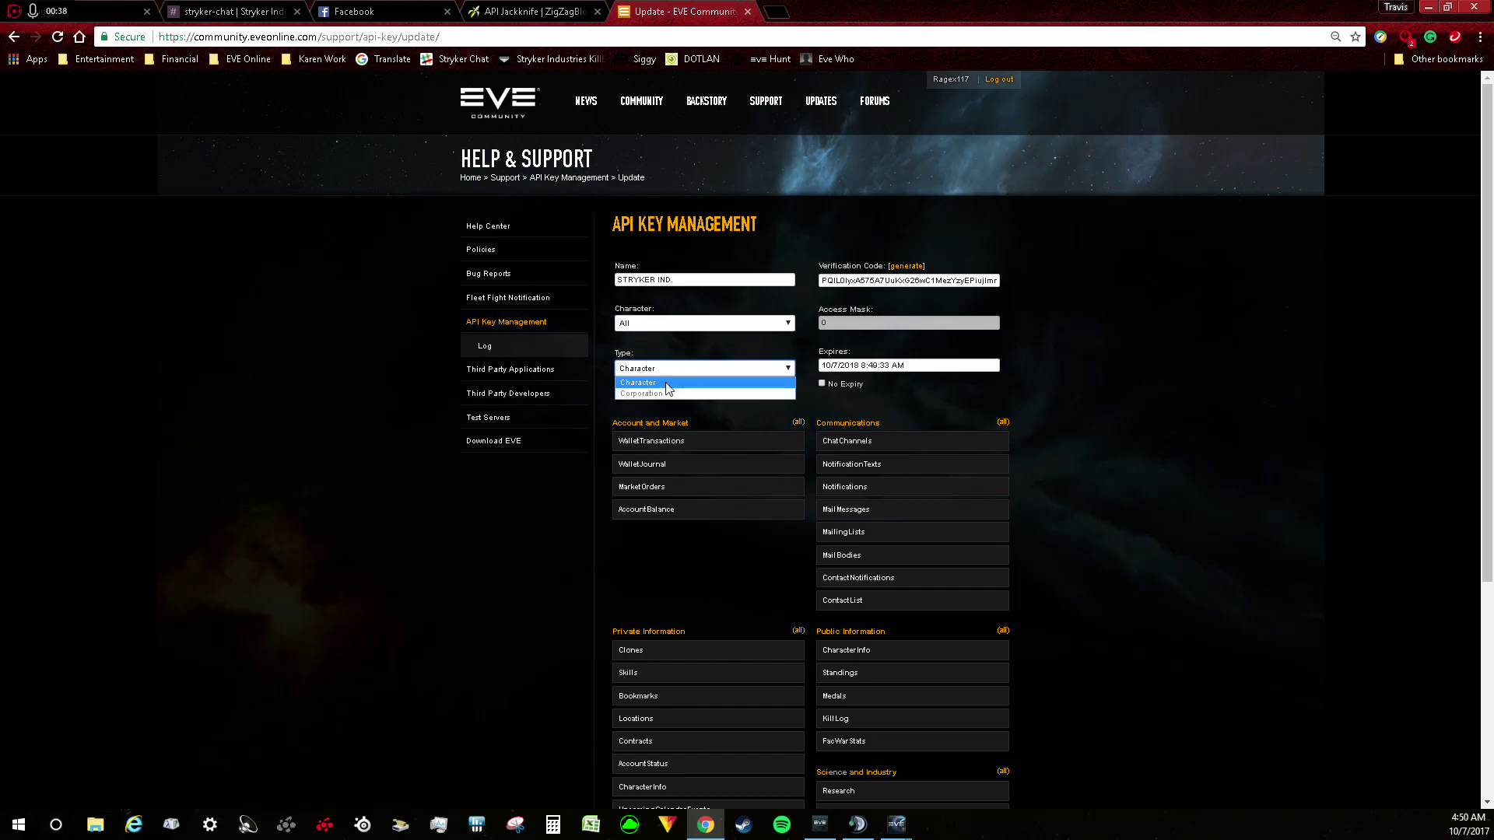
pyautogui.click(663, 385)
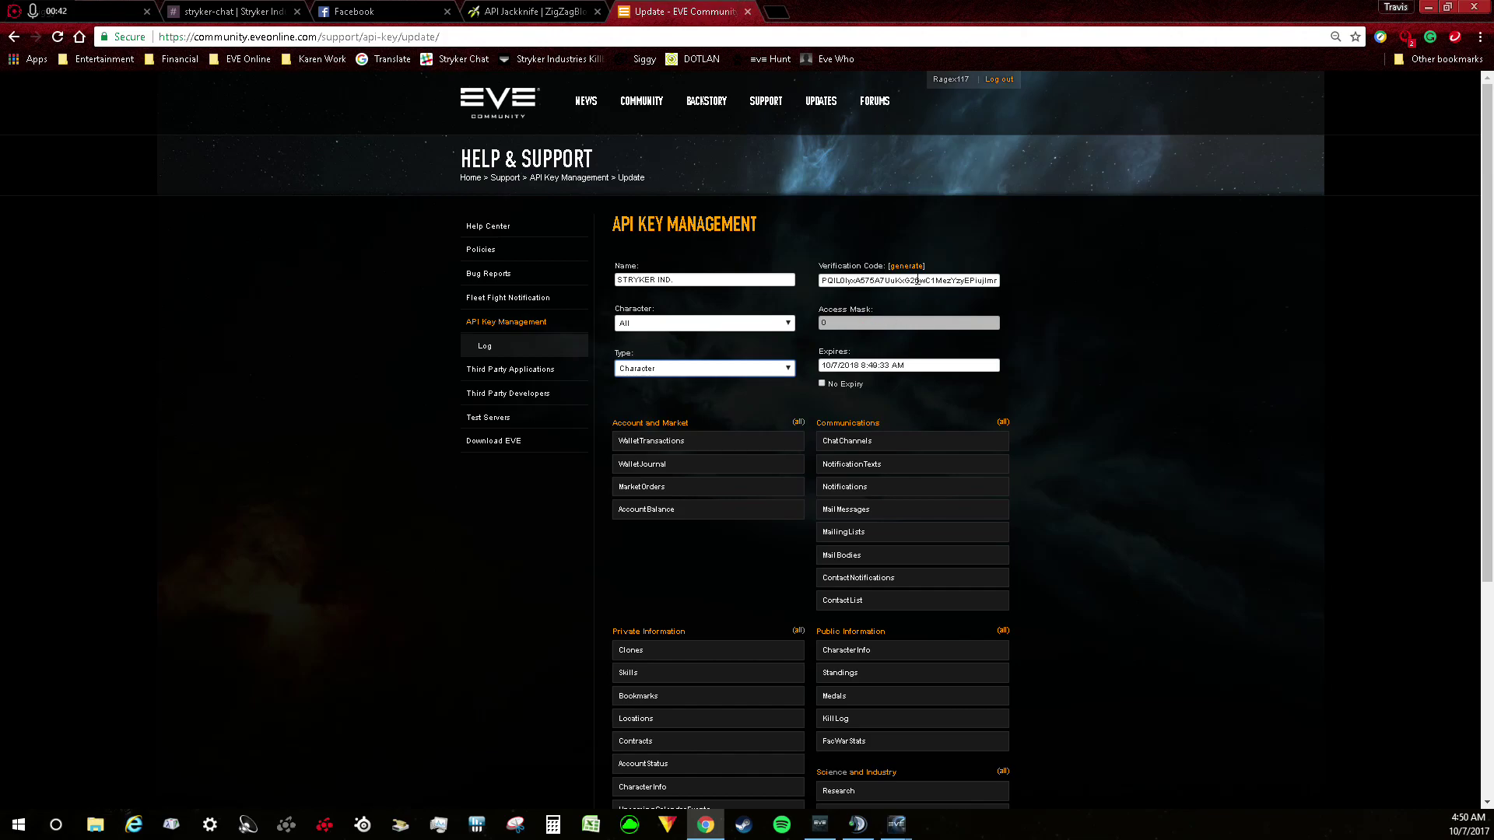
pyautogui.click(821, 384)
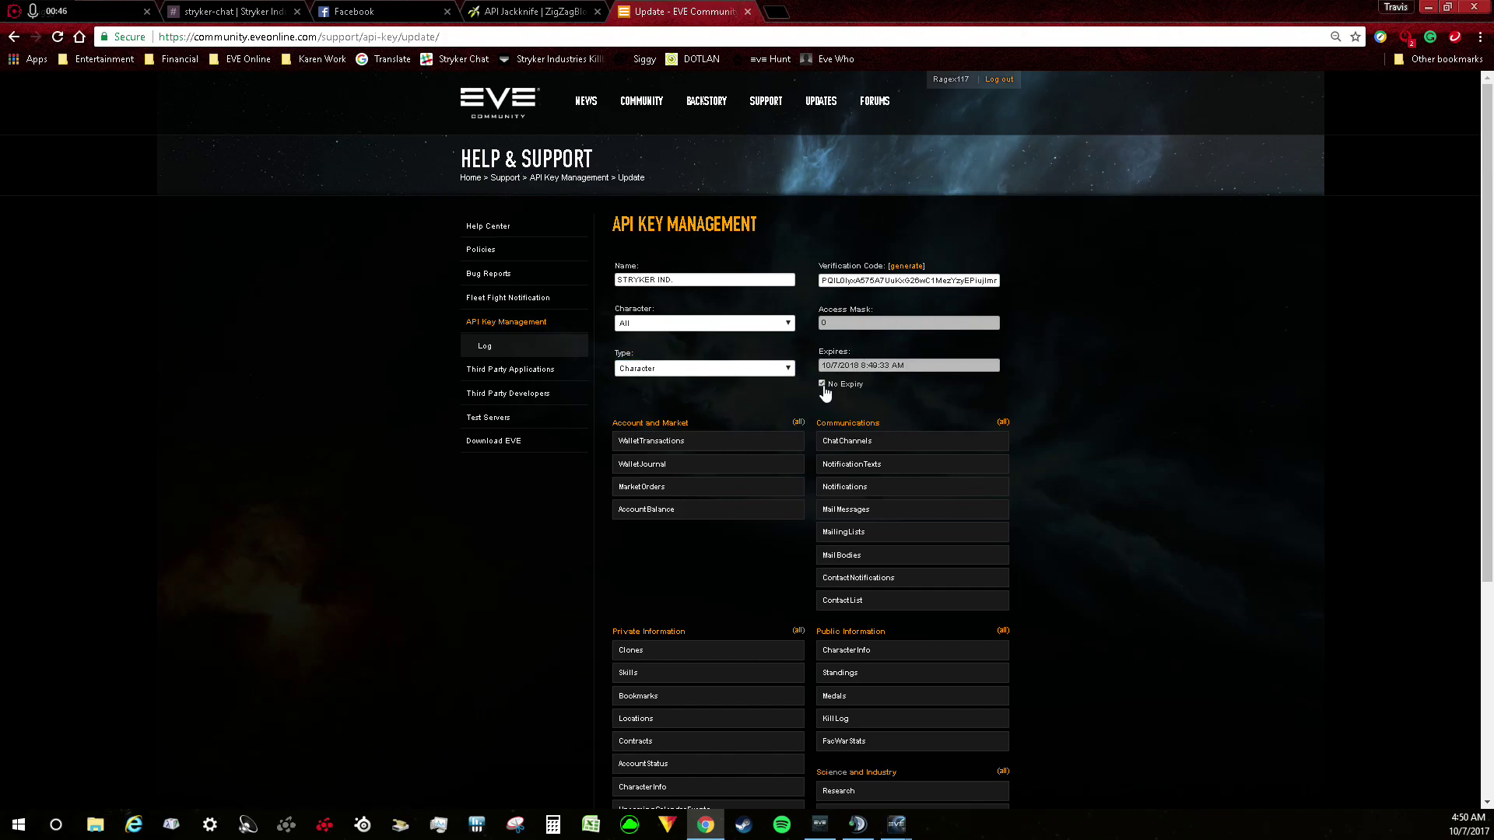
pyautogui.scroll(-3, 712, 384)
pyautogui.scroll(-2, 1222, 424)
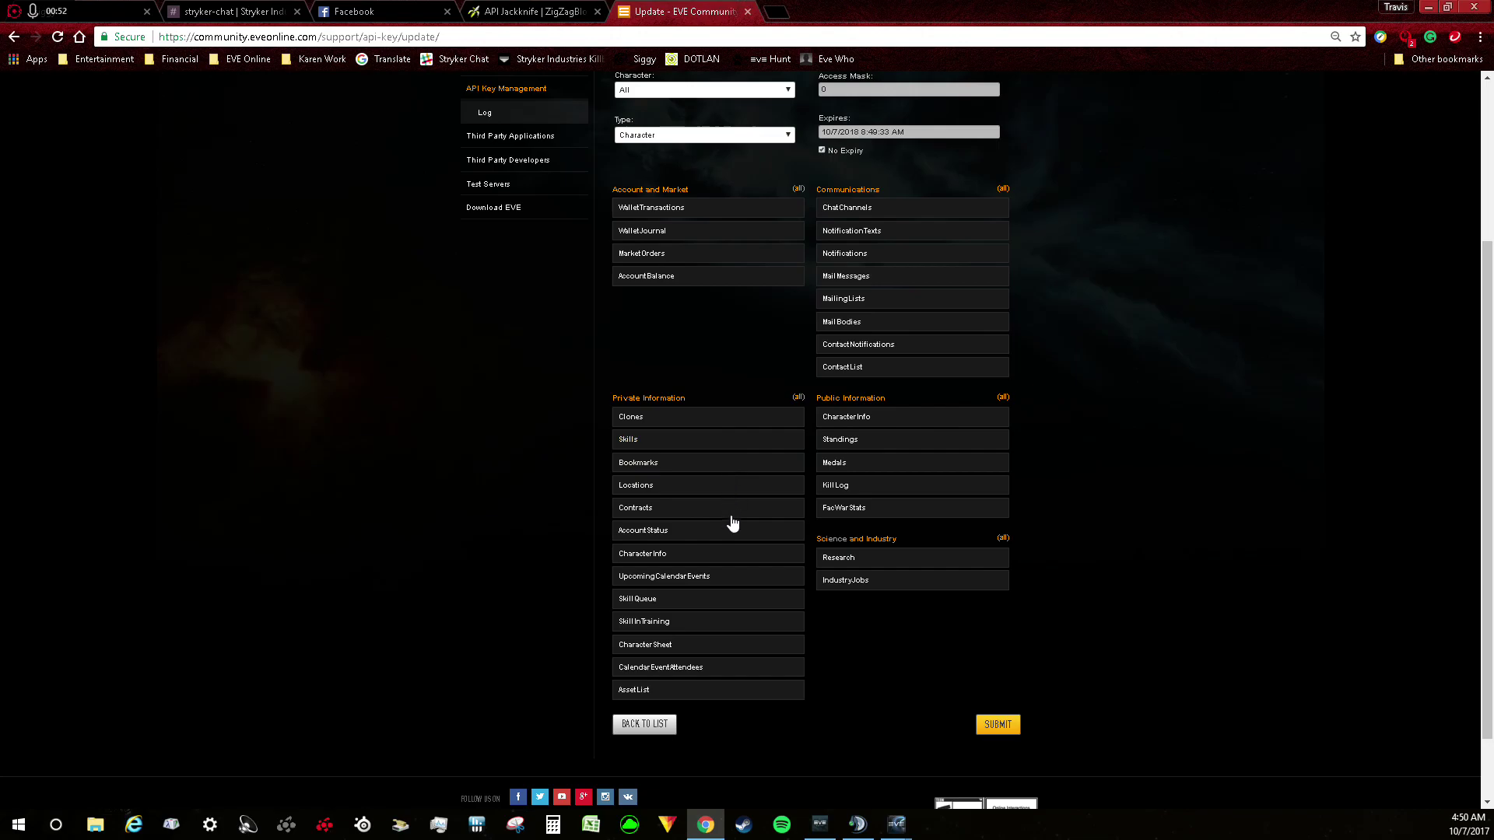
# Grant all Account and Market, Private Information, Communications, Public Information and Science and Industry permissions
pyautogui.click(797, 189)
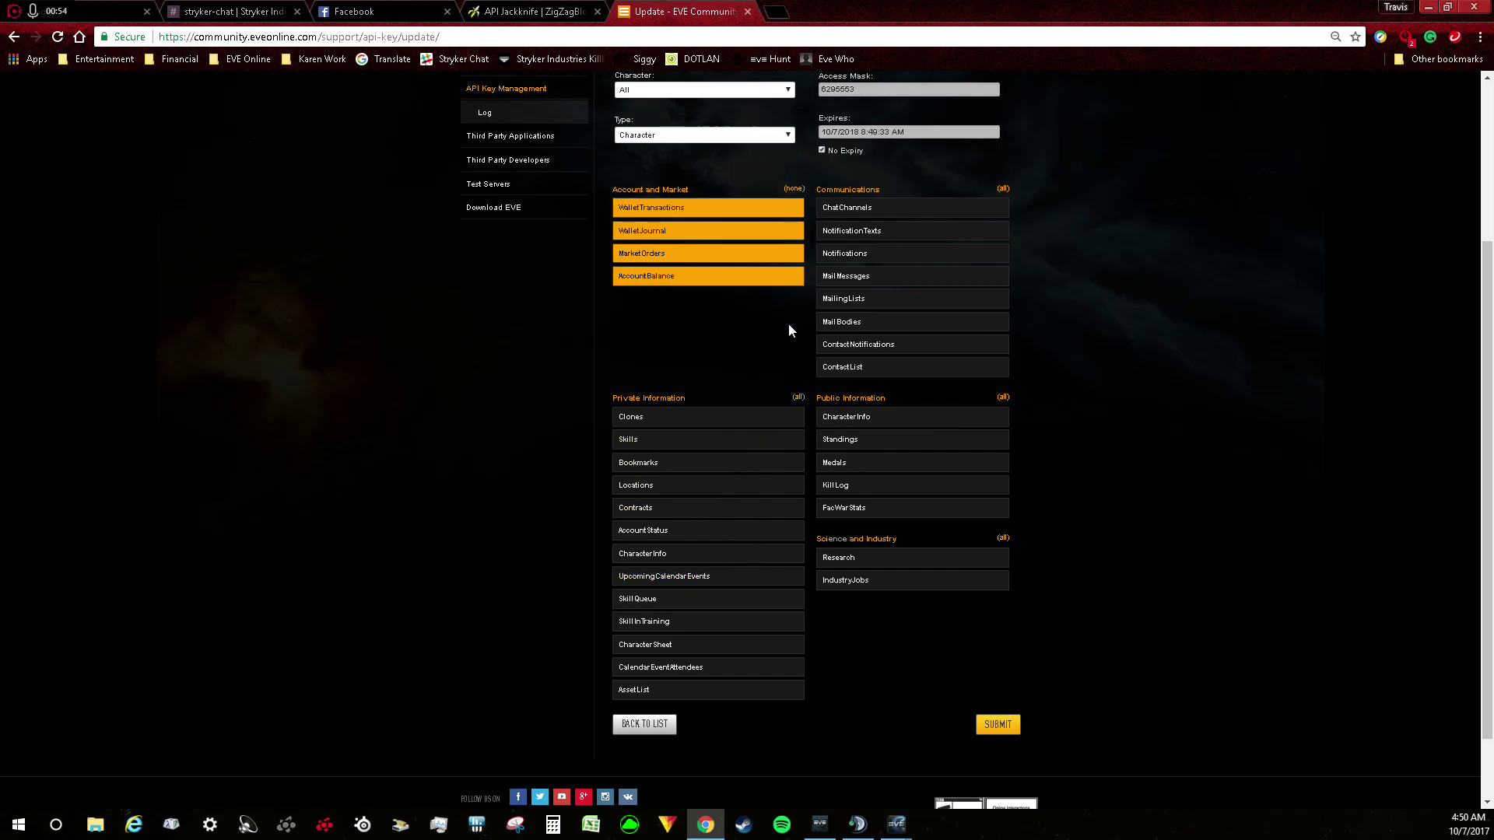
pyautogui.click(798, 399)
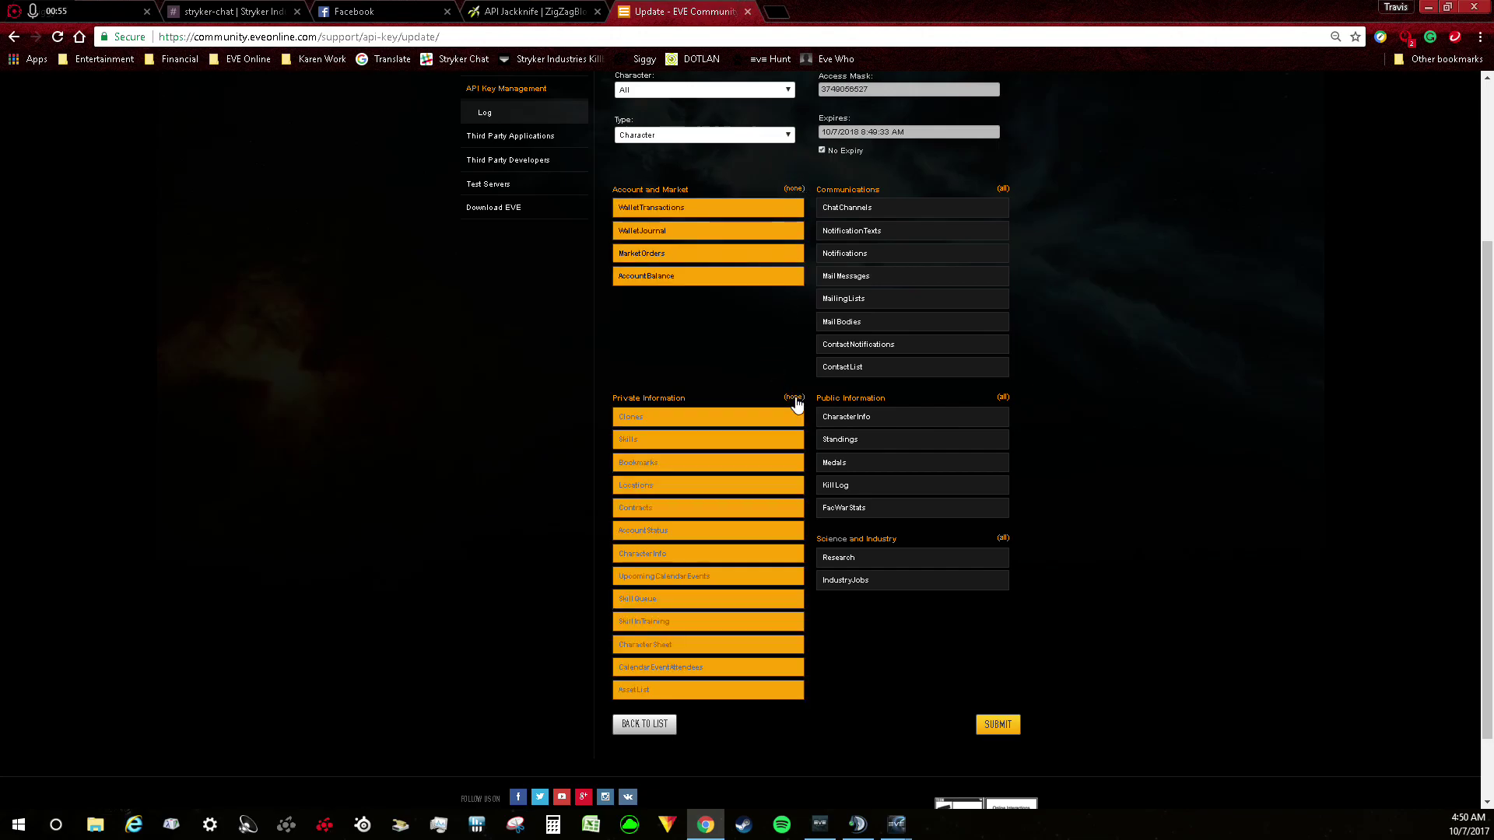
pyautogui.click(1003, 189)
pyautogui.click(1002, 398)
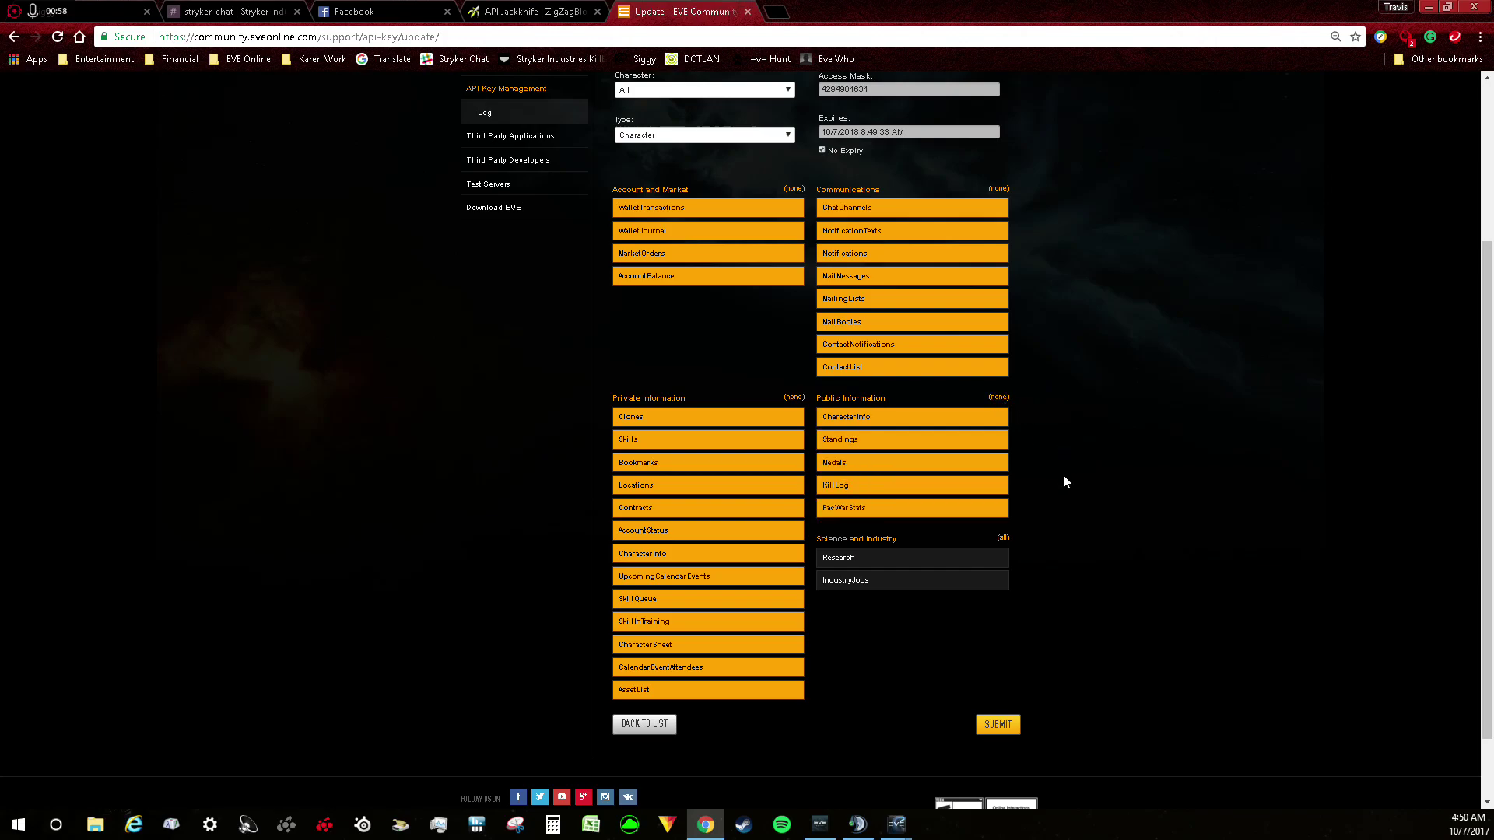
pyautogui.click(1001, 539)
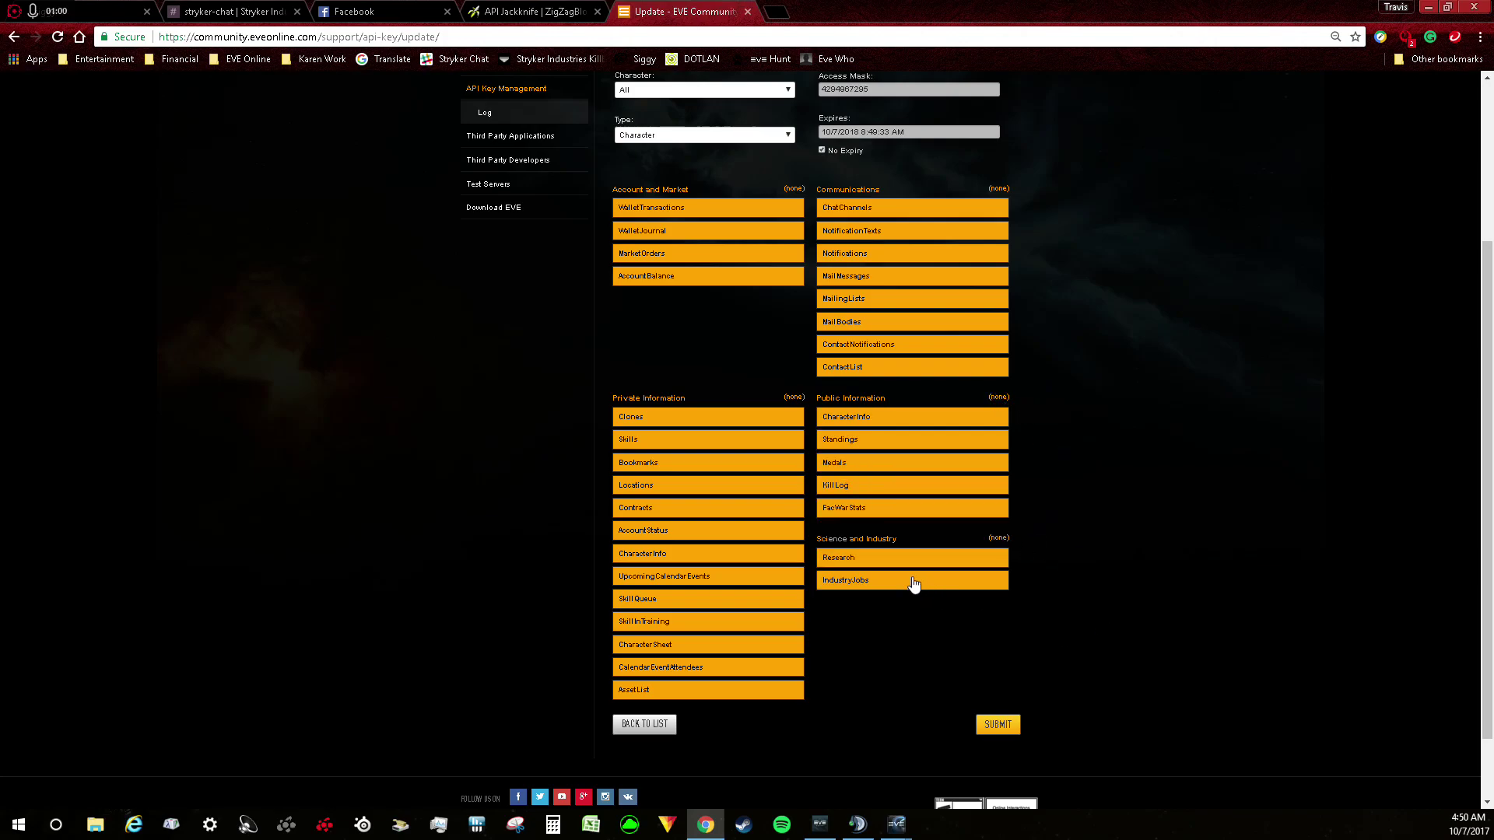
# Restore the Research and IndustryJobs permissions, keep Science and Industry fully on, and submit
pyautogui.click(899, 583)
pyautogui.click(899, 559)
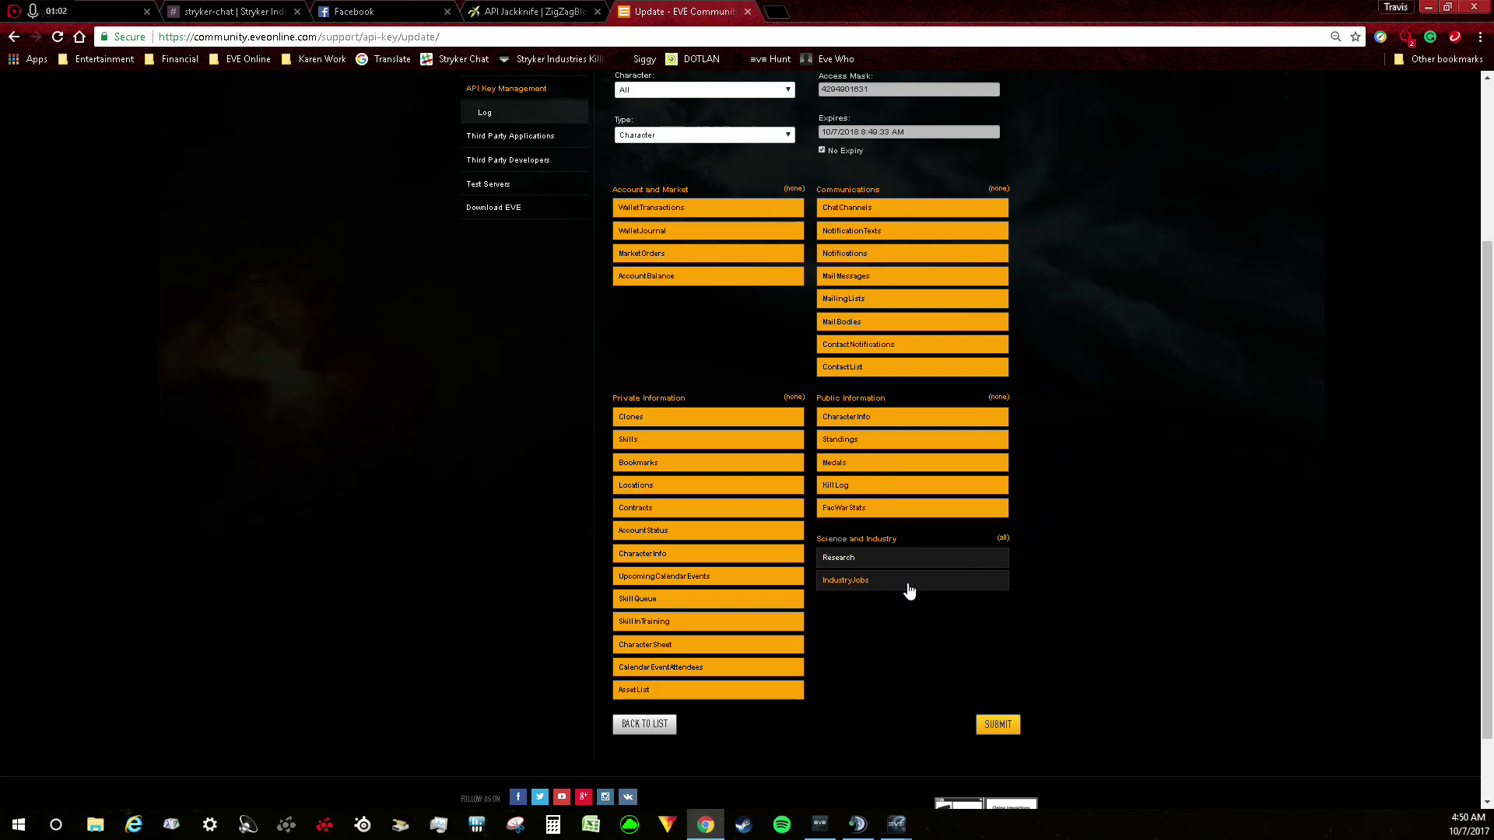
pyautogui.click(911, 590)
pyautogui.click(934, 560)
pyautogui.click(998, 540)
pyautogui.click(998, 539)
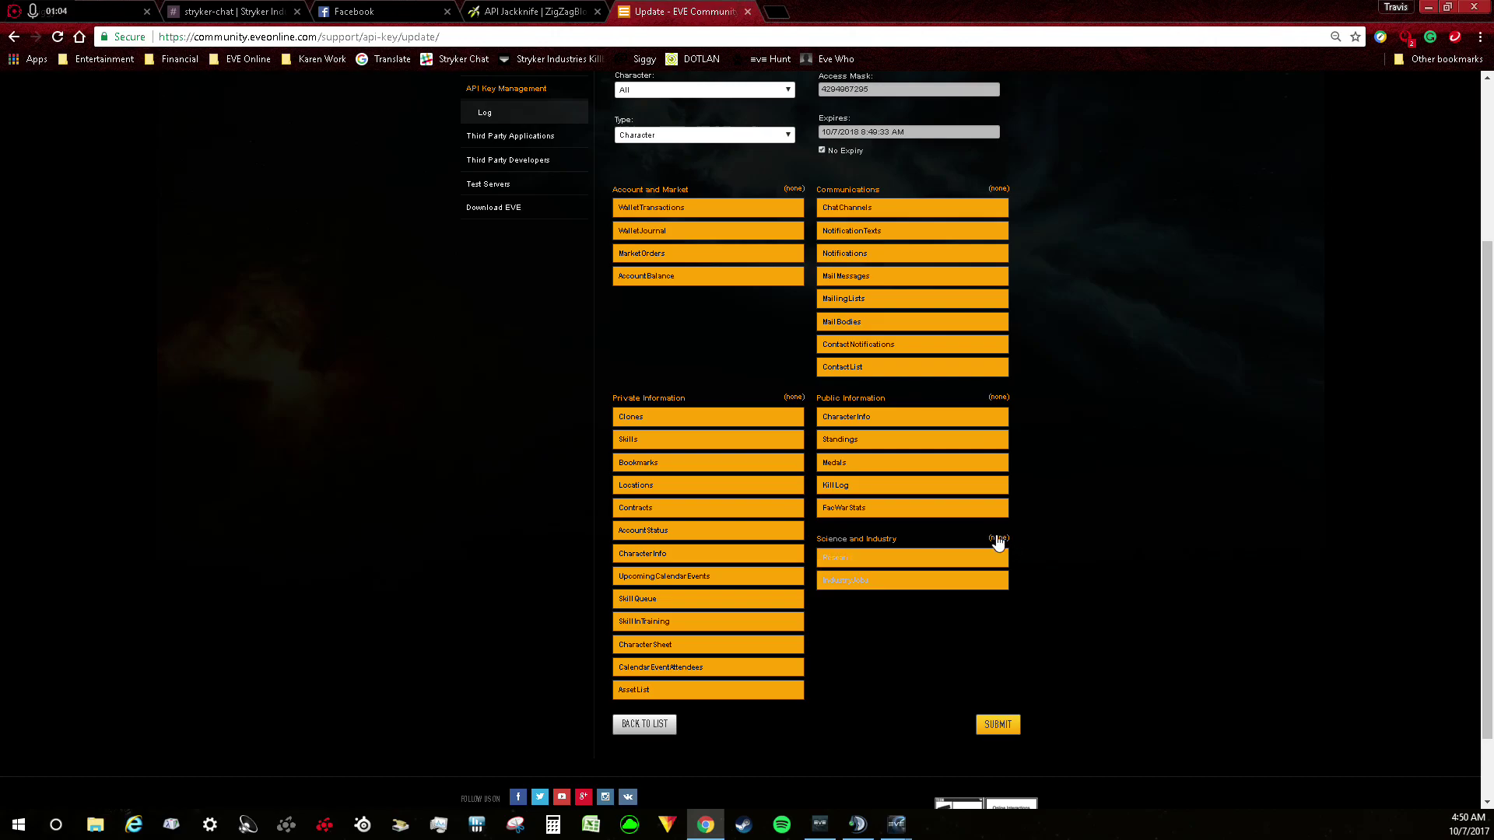
pyautogui.click(998, 725)
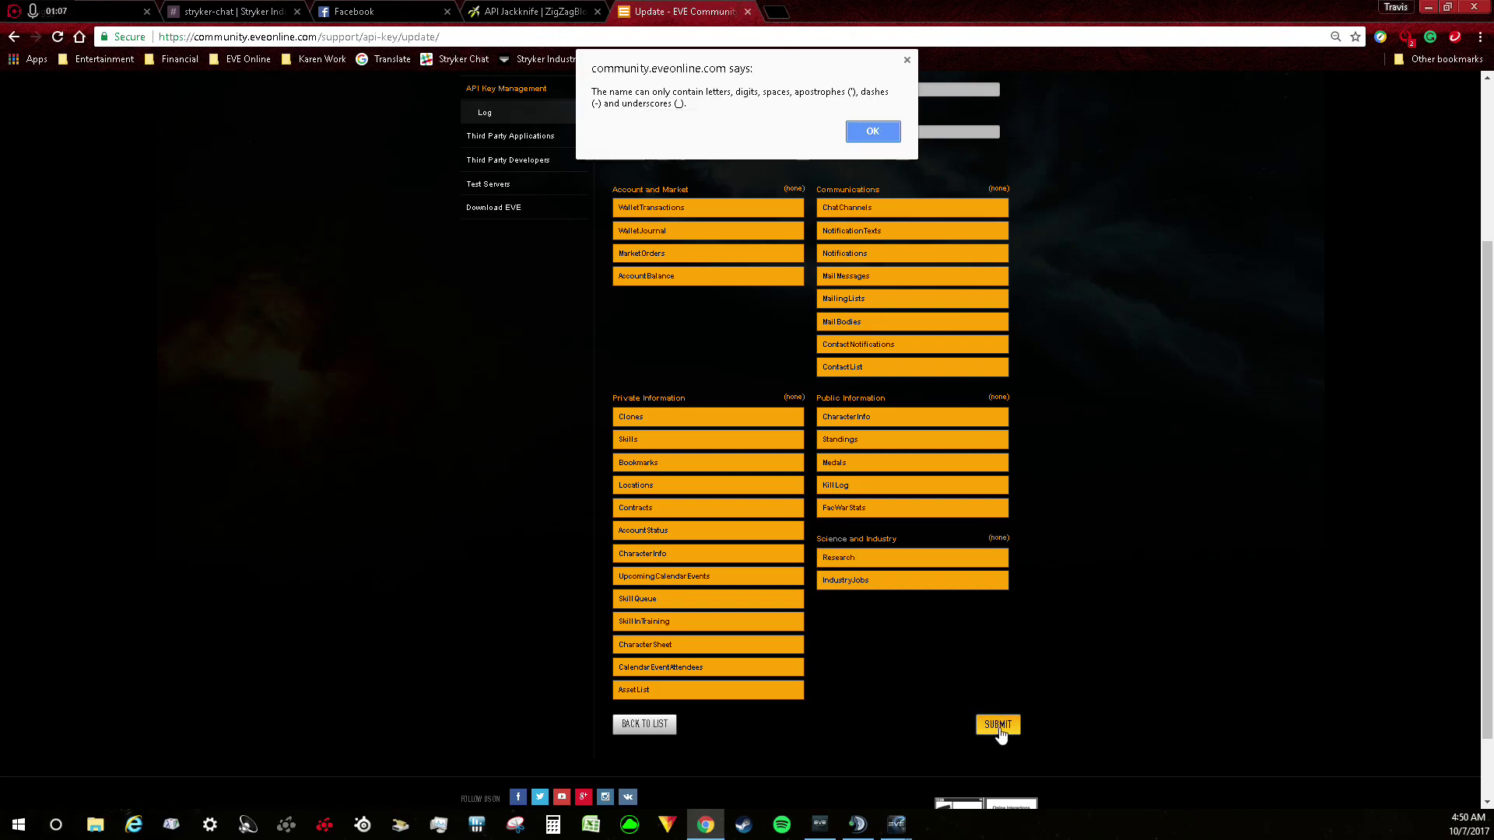
# Dismiss the invalid-name warning, fix the name, and save the full-access never-expiring key
pyautogui.click(871, 133)
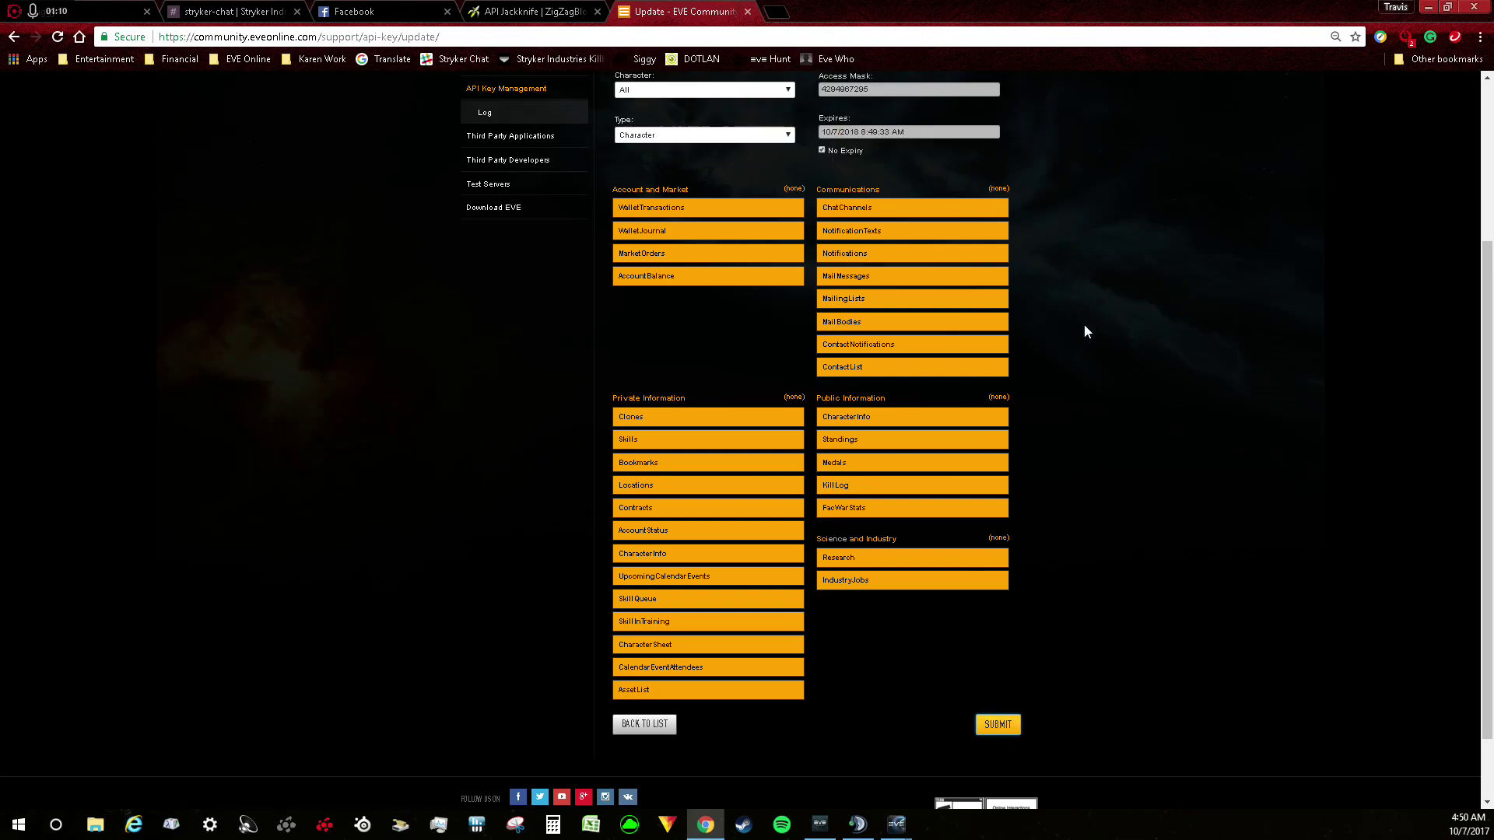
pyautogui.scroll(5, 1084, 332)
pyautogui.click(690, 279)
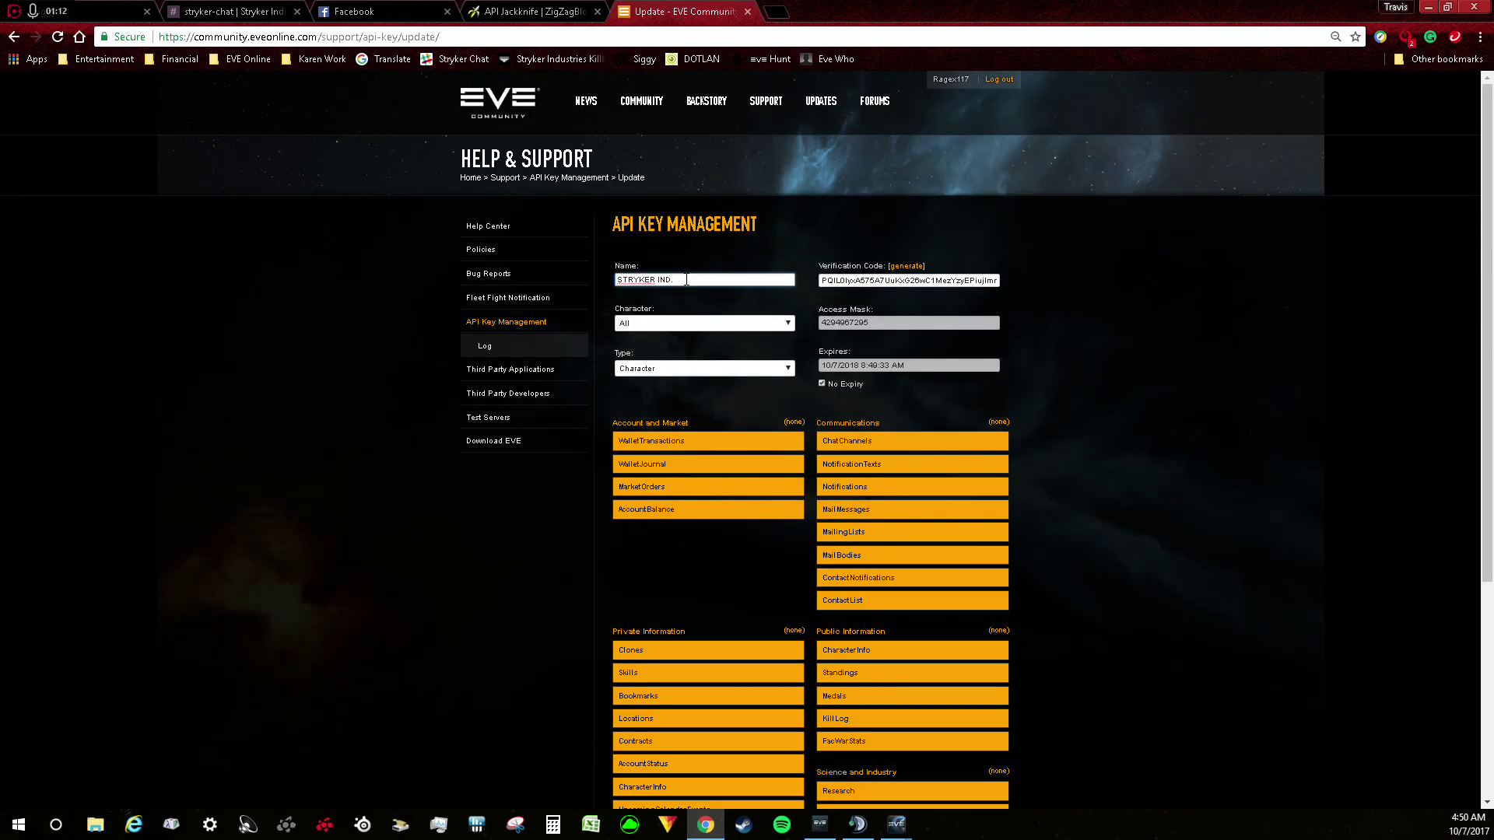
pyautogui.scroll(-3, 901, 391)
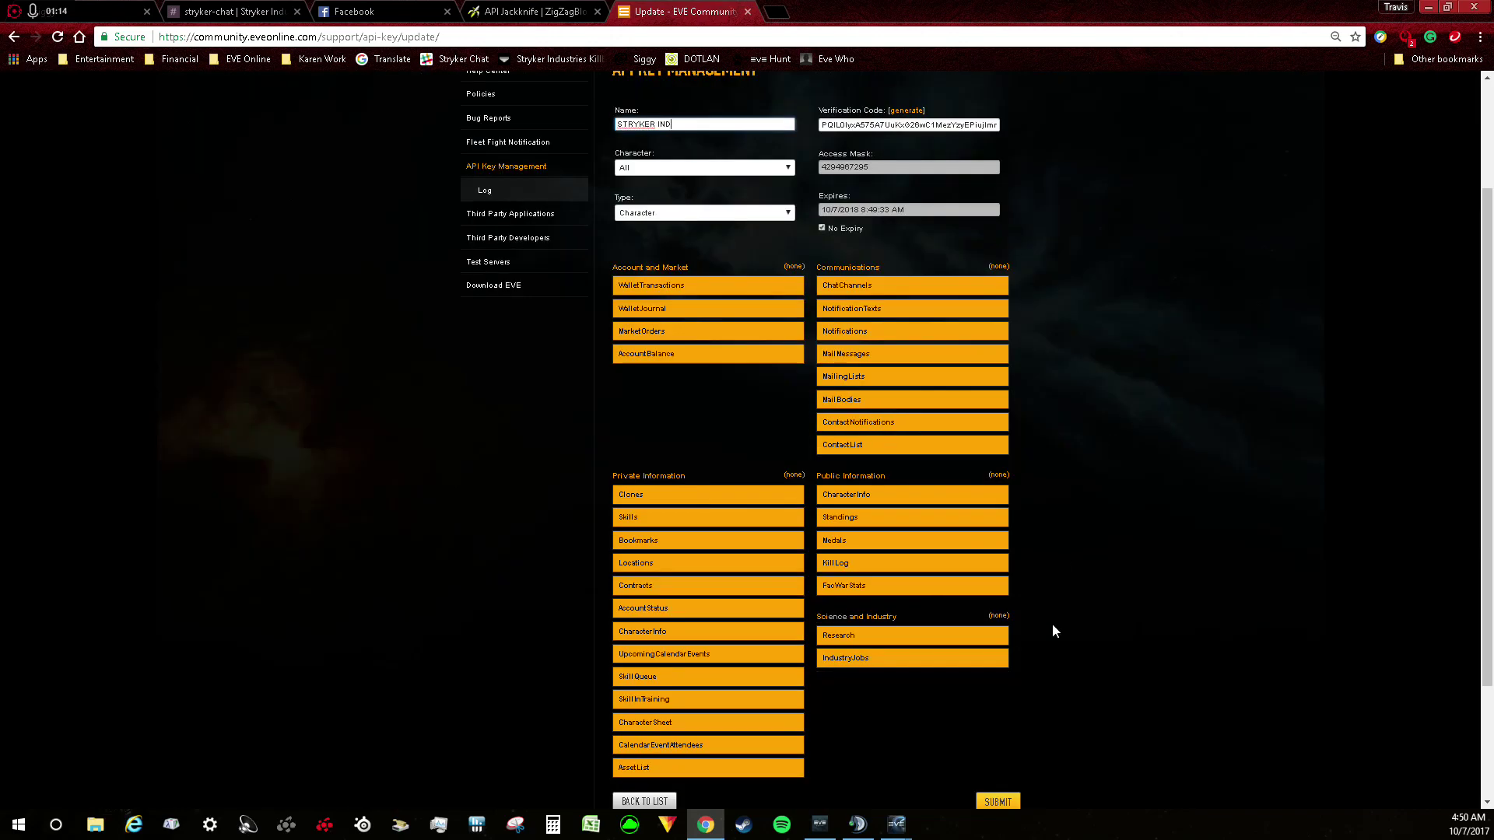
pyautogui.click(996, 802)
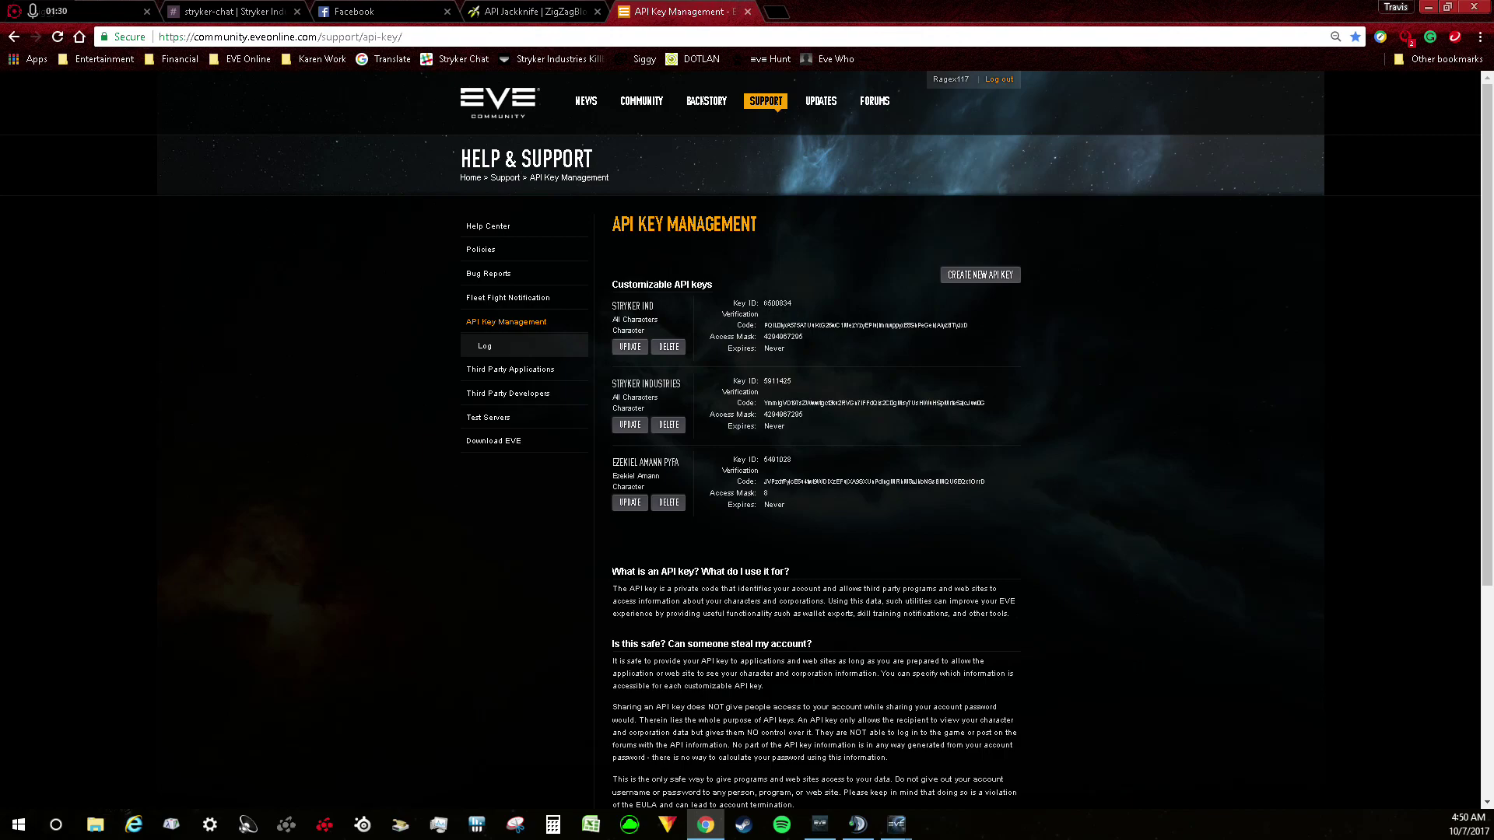
# Select the STRYKER IND key's ID 6500834 in the key list
pyautogui.moveTo(763, 304); pyautogui.dragTo(790, 304)
# Select the old Key ID in Jackknife and copy the new key's verification code
pyautogui.click(525, 12)
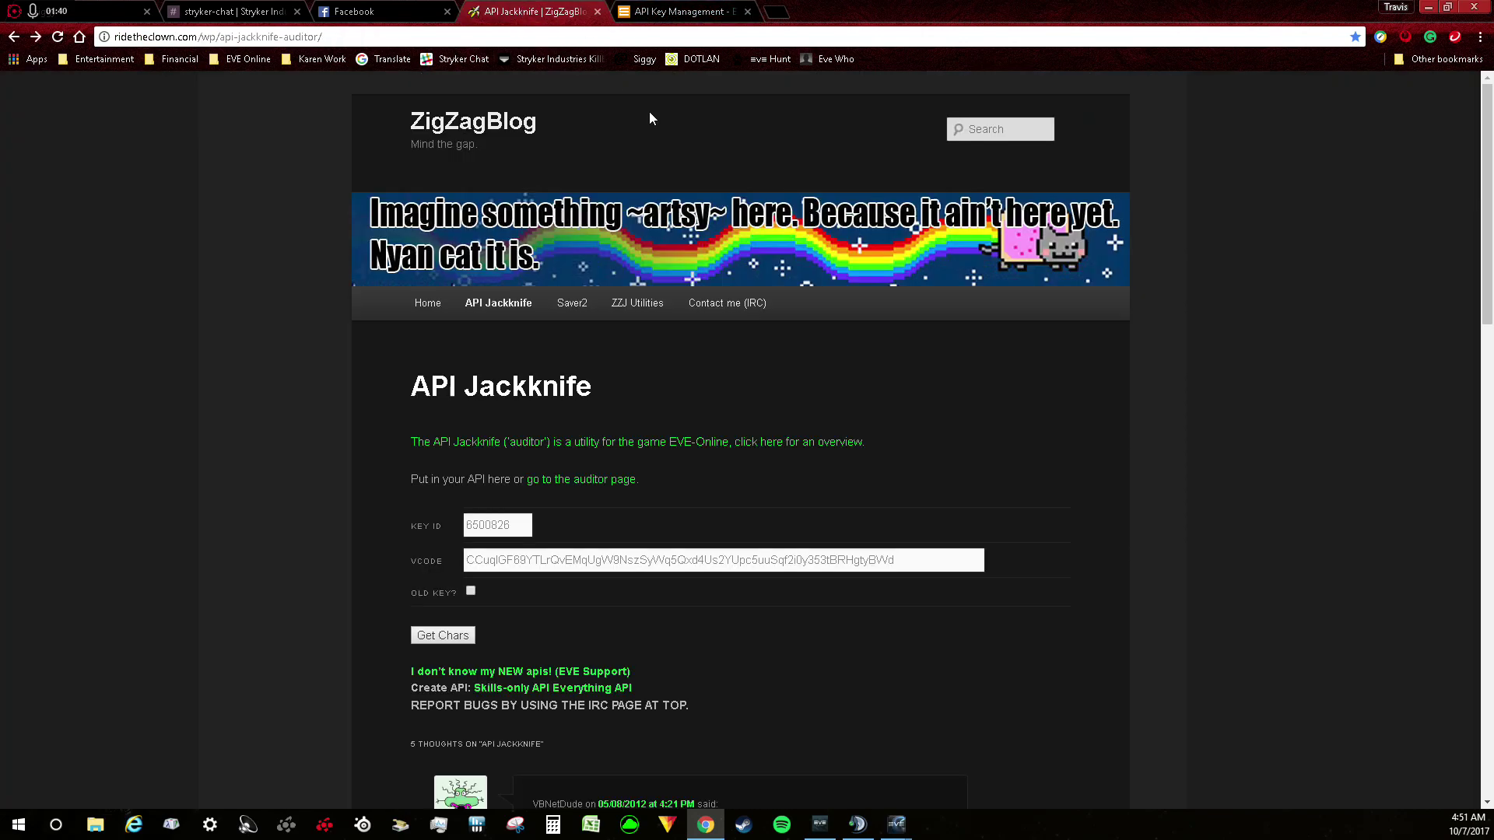
pyautogui.doubleClick(519, 525)
pyautogui.click(677, 11)
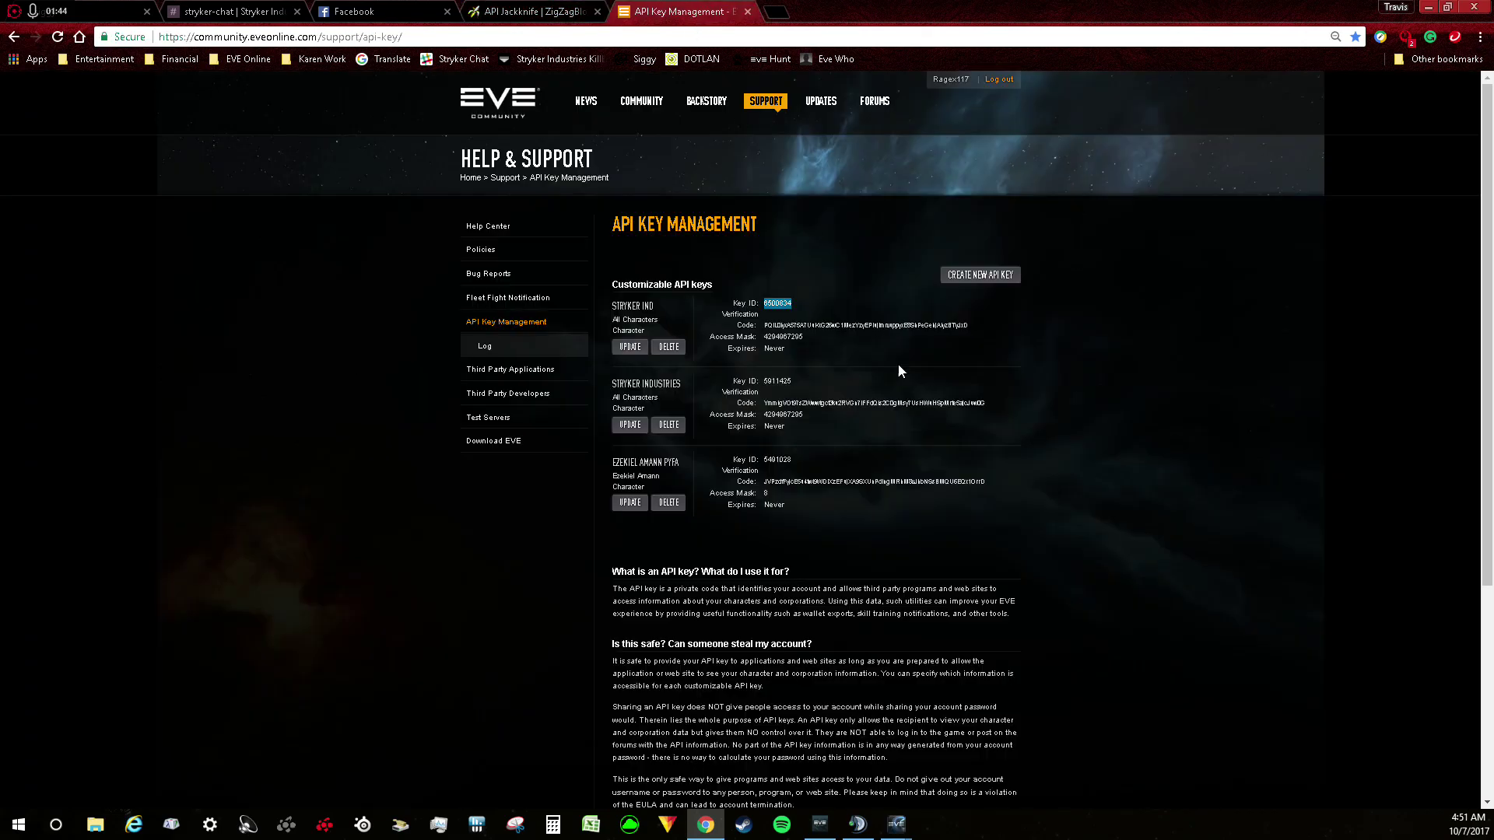
pyautogui.click(765, 324)
pyautogui.moveTo(764, 325); pyautogui.dragTo(965, 325)
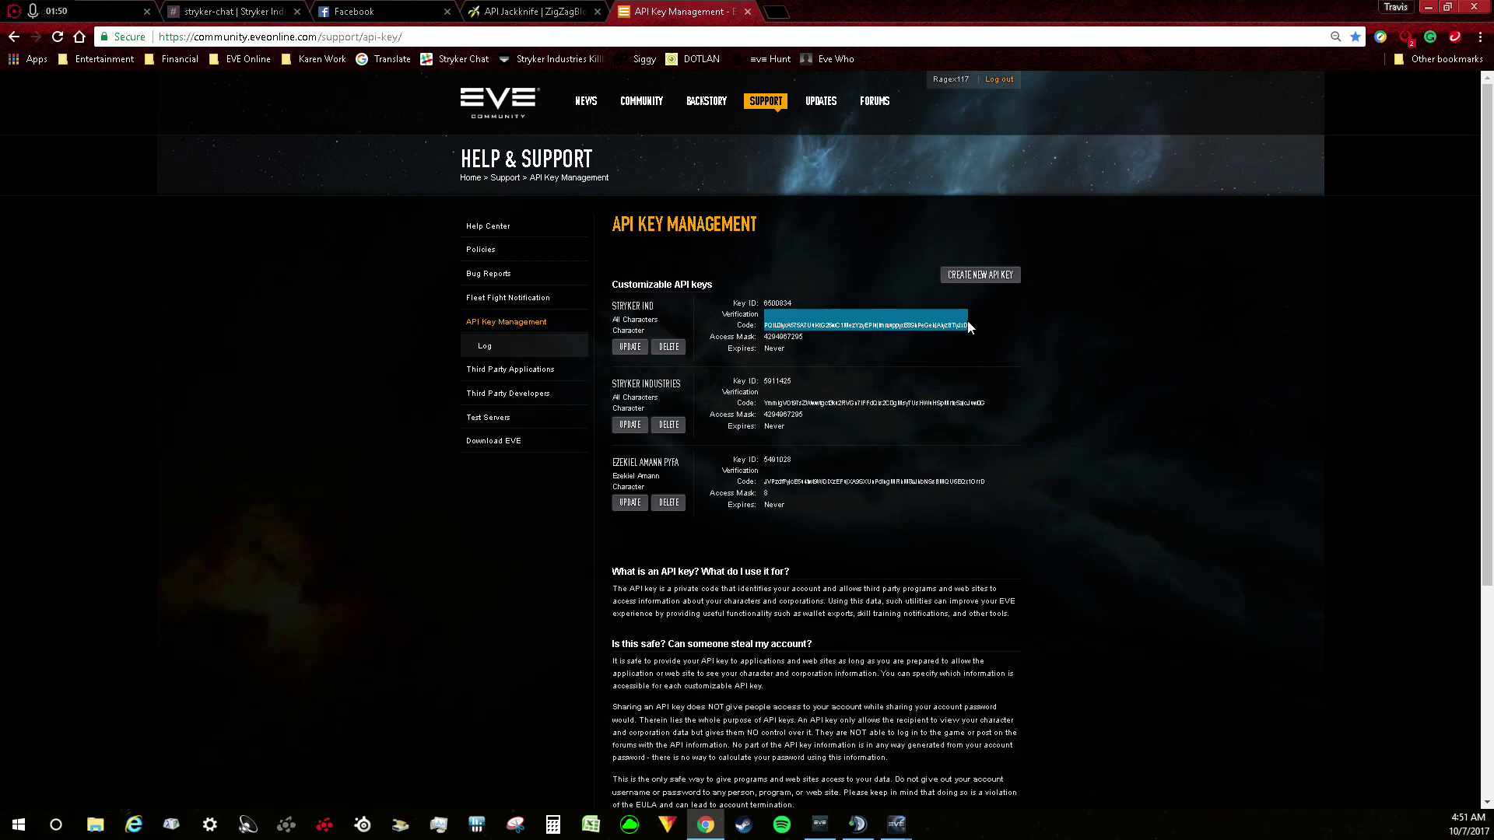
pyautogui.hotkey('ctrl', 'c')
# Paste the new verification code into Jackknife, load the three characters, and open Ezekiel Amann
pyautogui.click(531, 11)
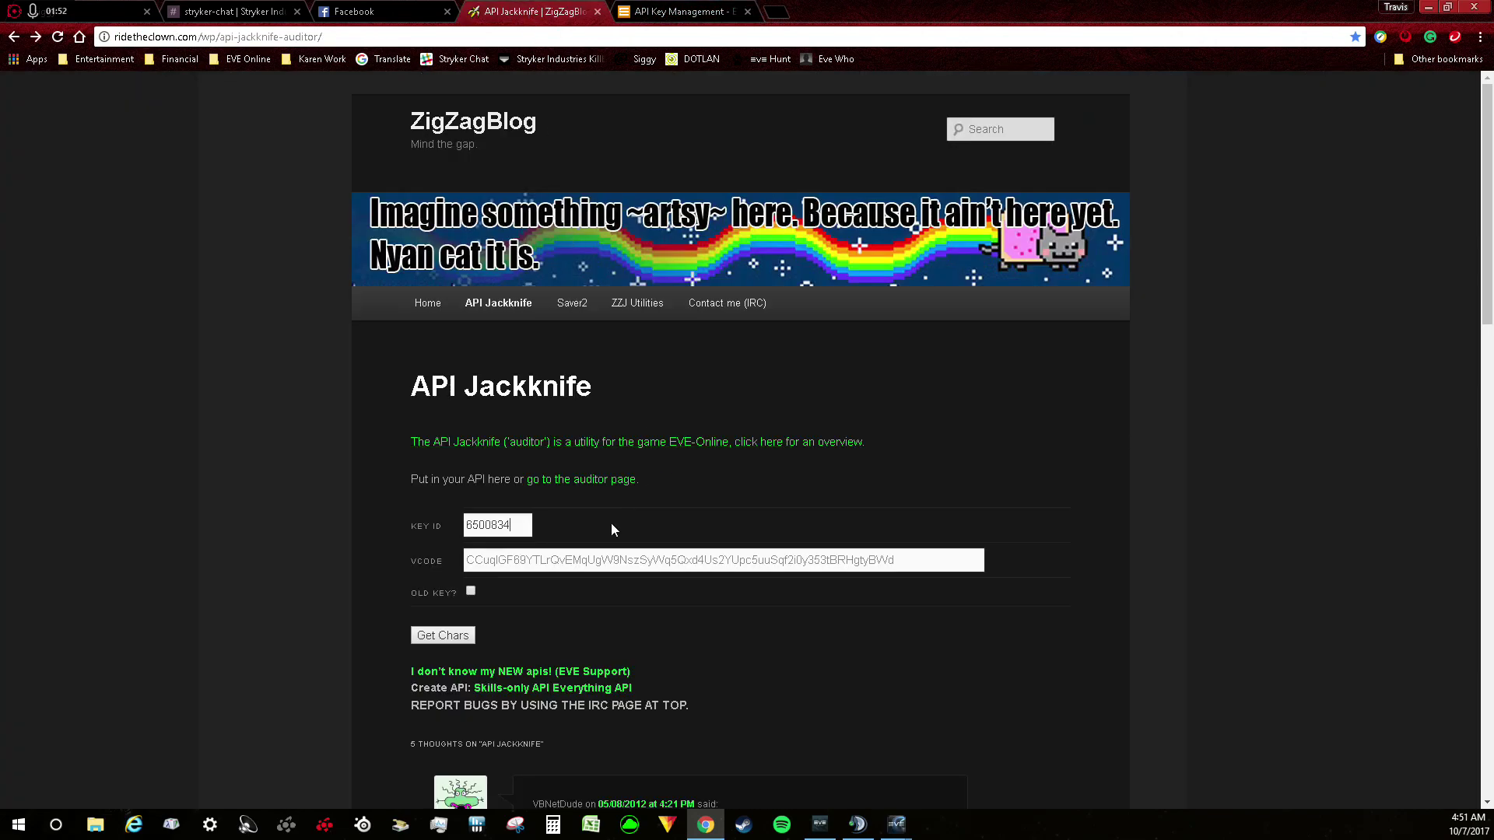
pyautogui.doubleClick(542, 563)
pyautogui.hotkey('ctrl', 'v')
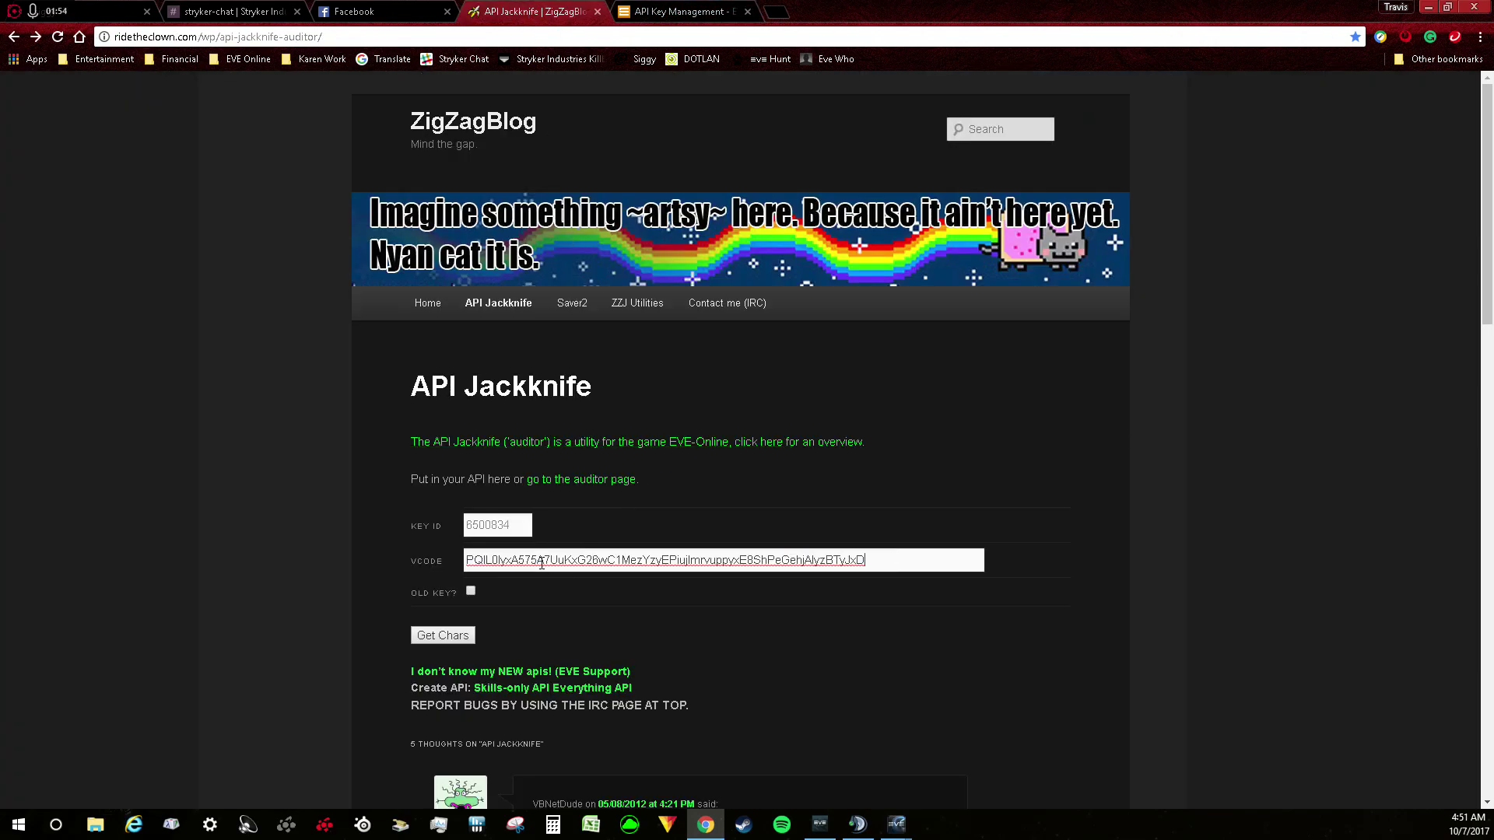
pyautogui.click(442, 636)
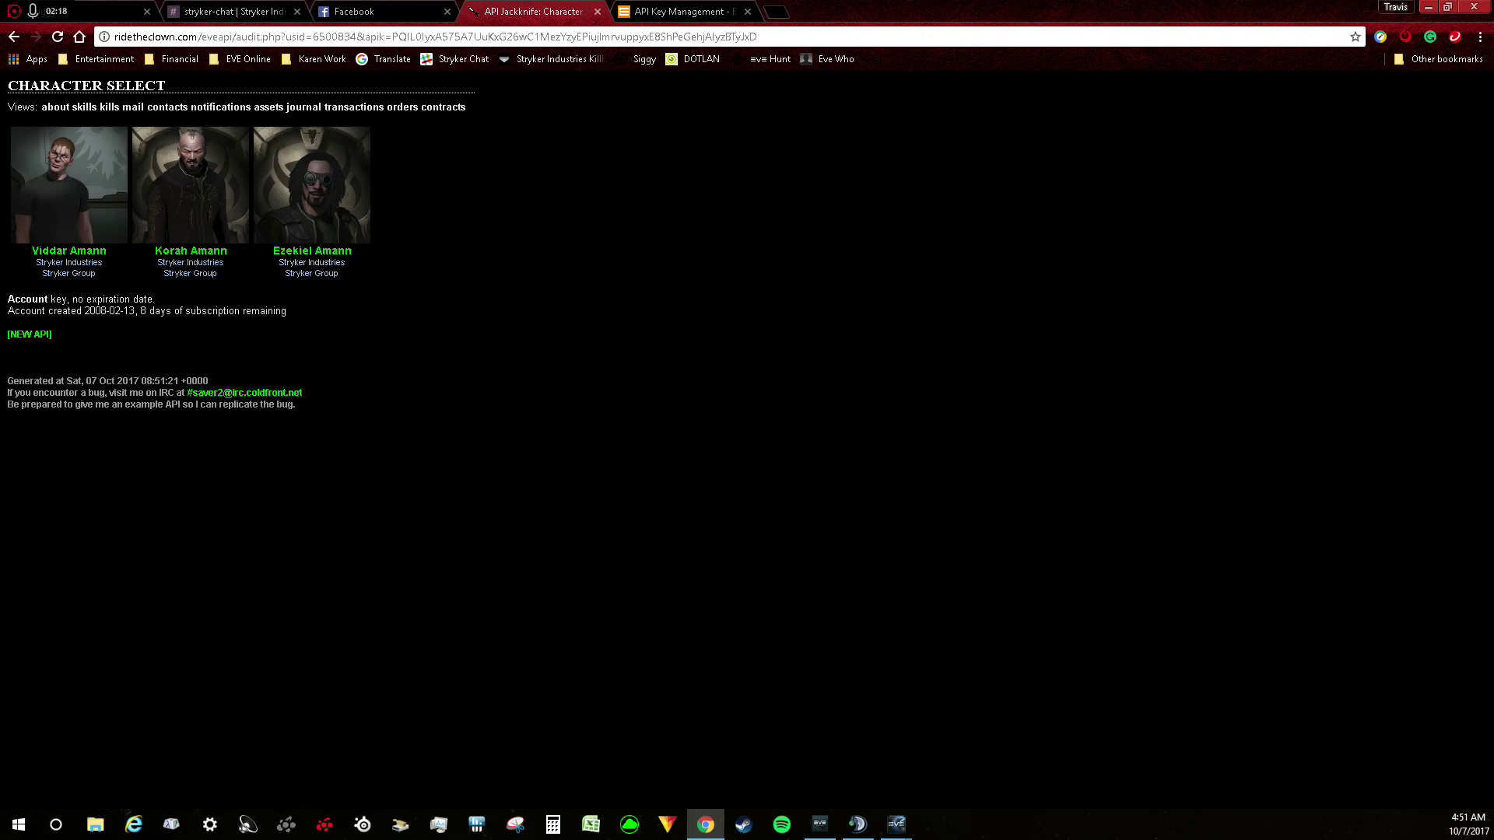
pyautogui.click(302, 250)
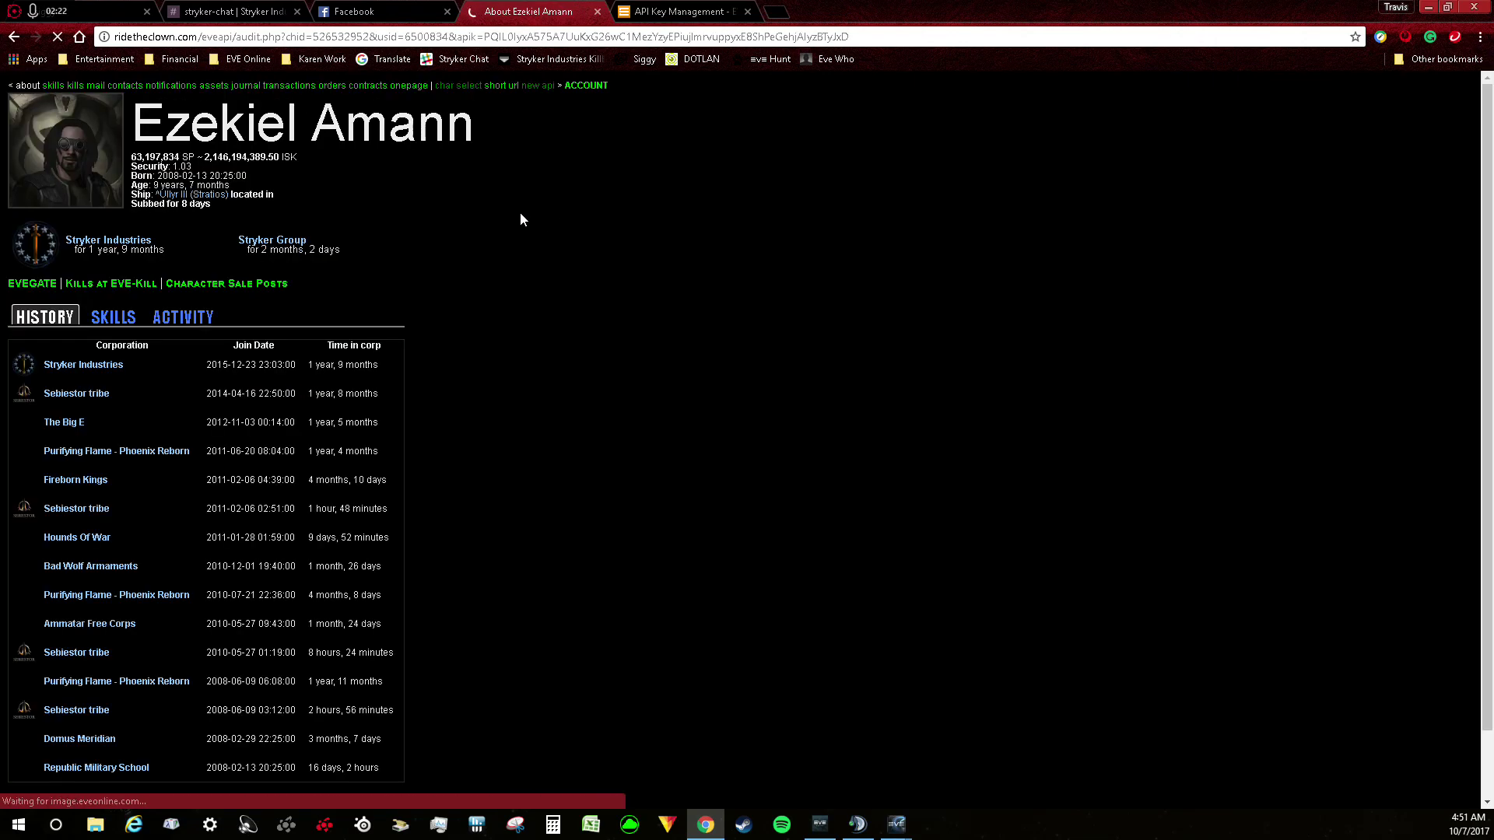
pyautogui.click(39, 95)
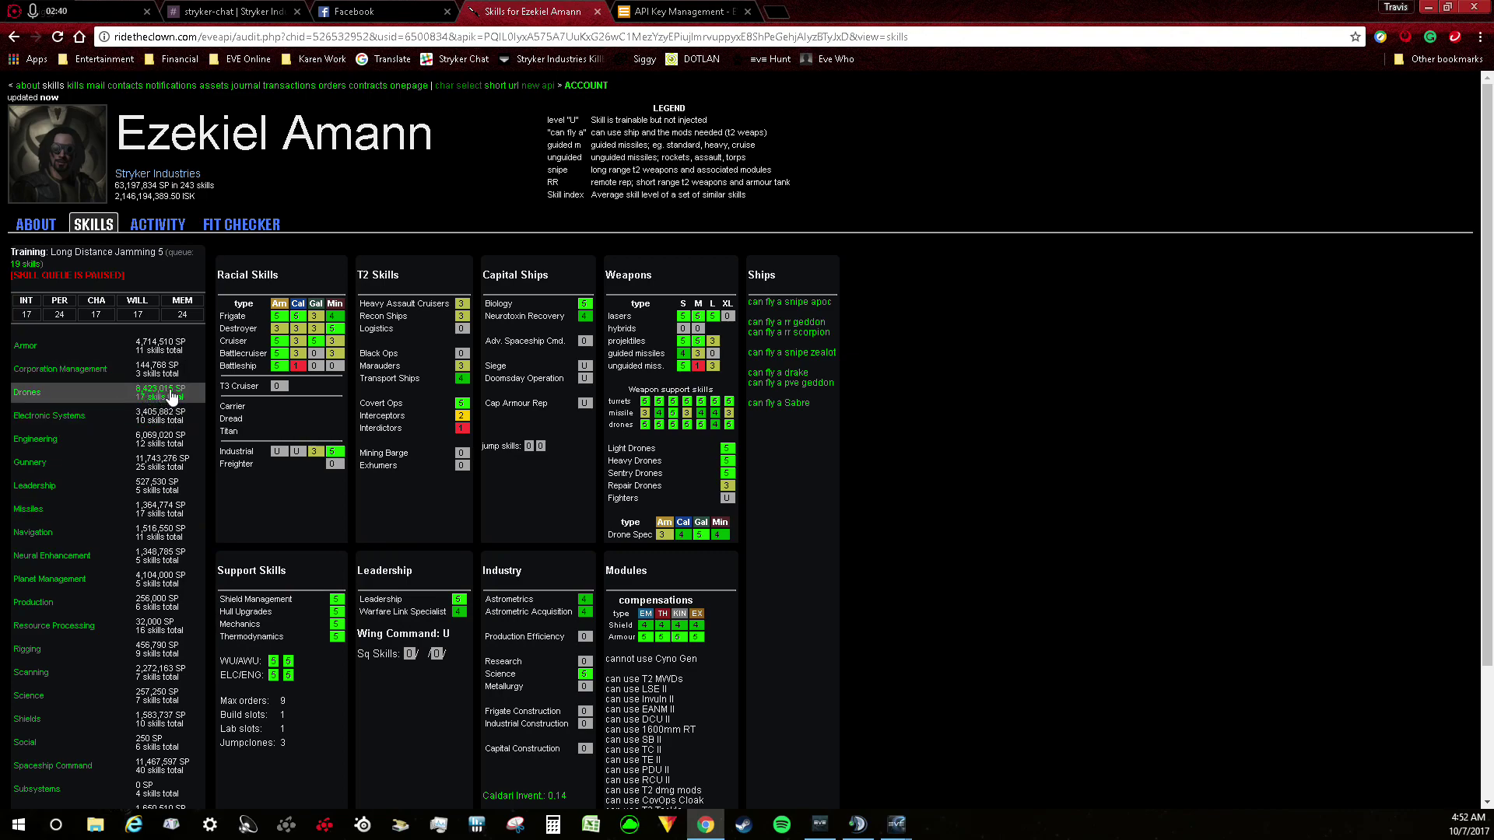
pyautogui.scroll(-1, 817, 572)
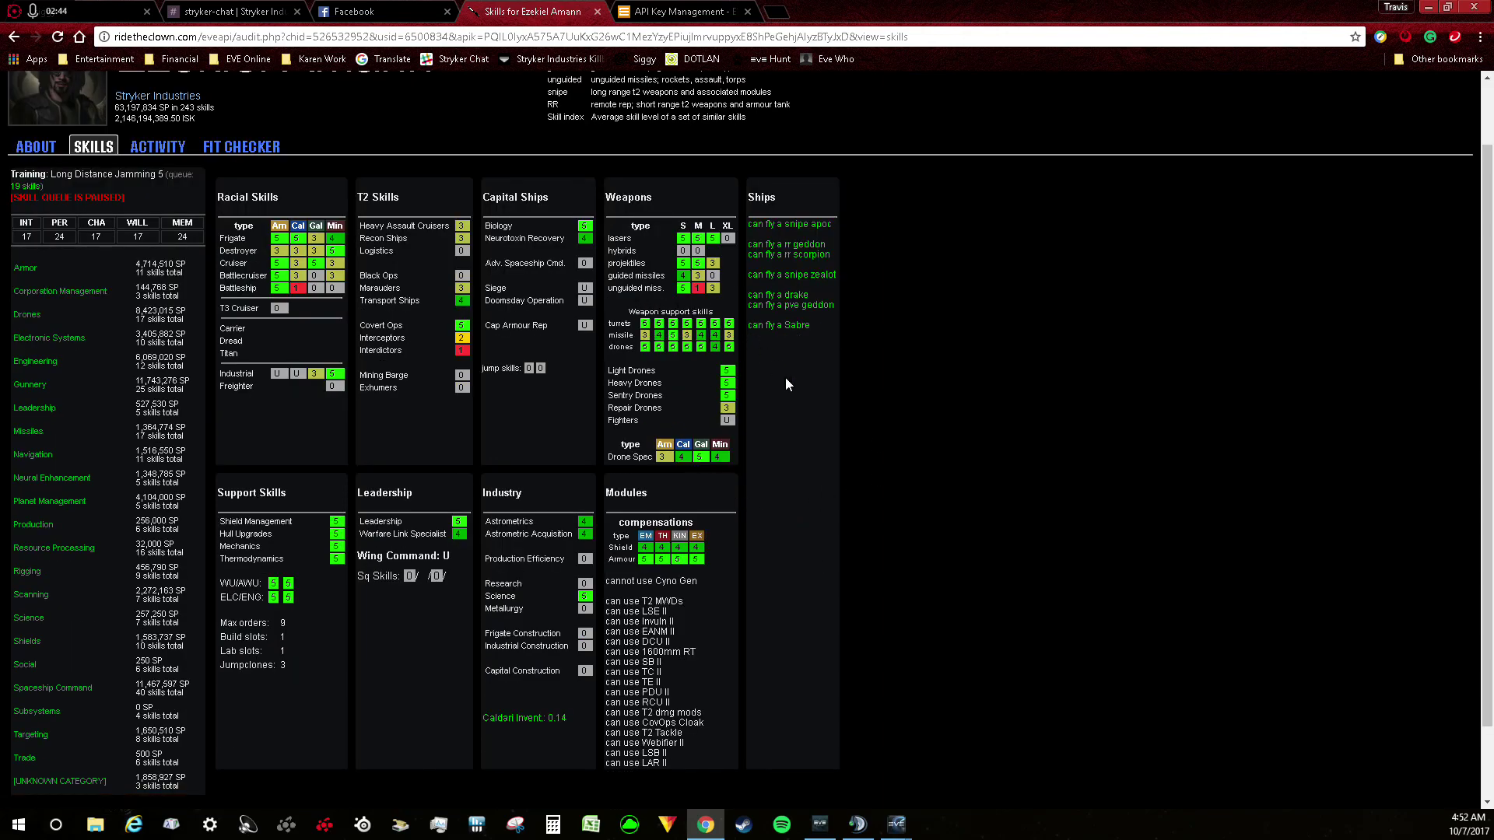
pyautogui.scroll(1, 823, 495)
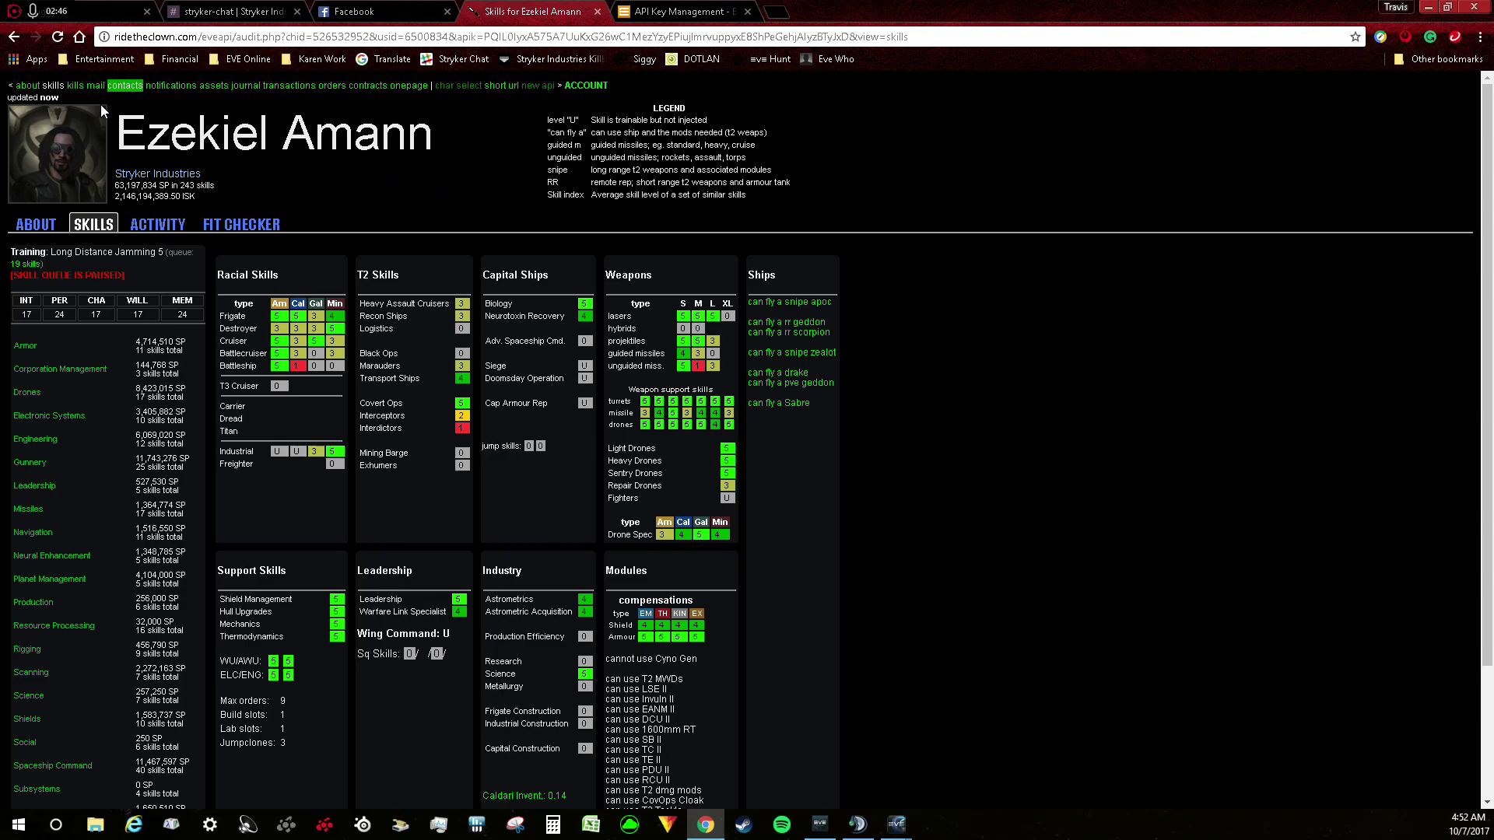
pyautogui.click(77, 85)
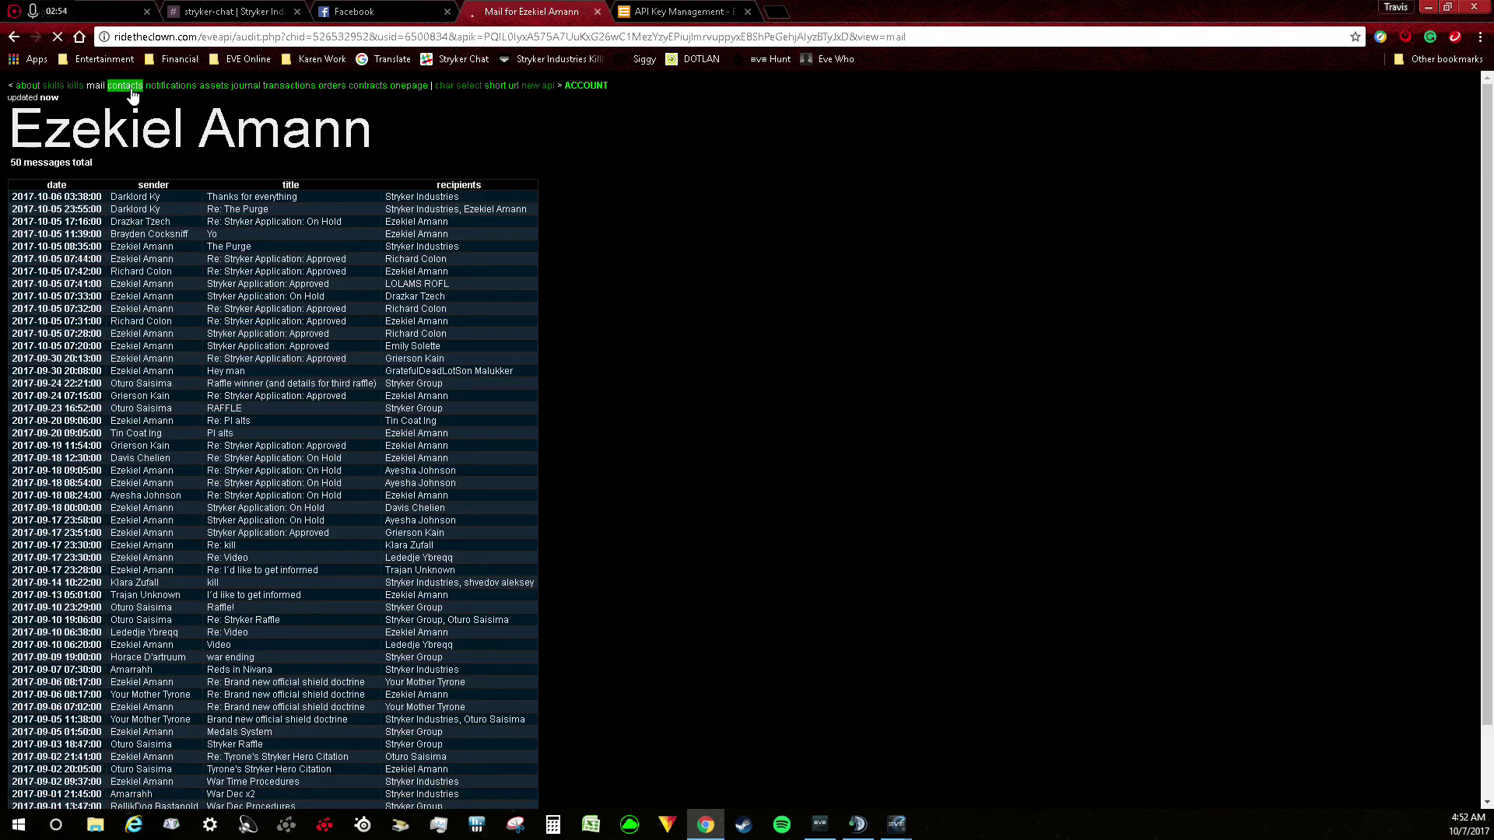
pyautogui.click(126, 86)
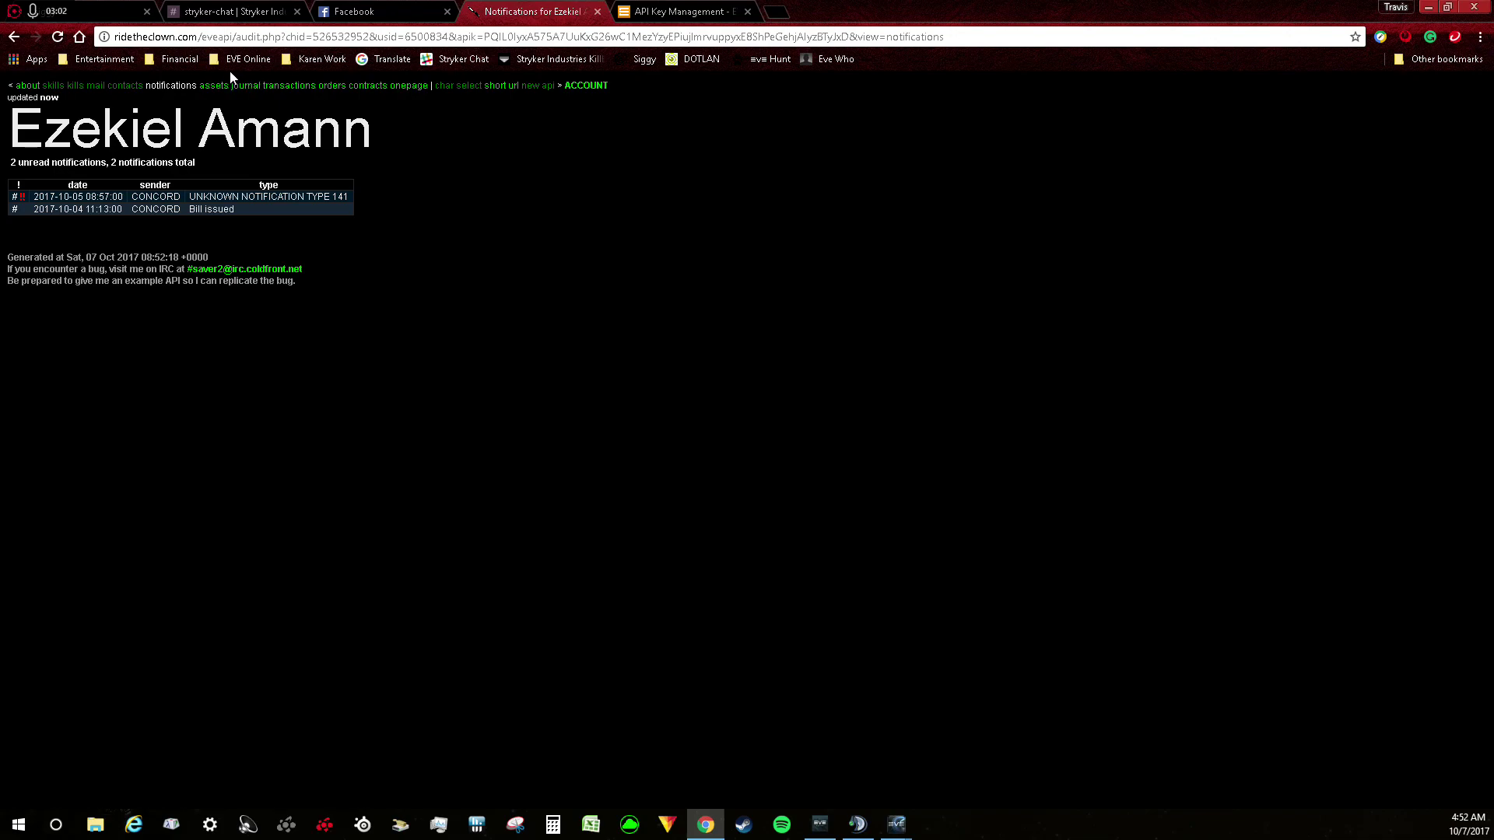
pyautogui.click(216, 85)
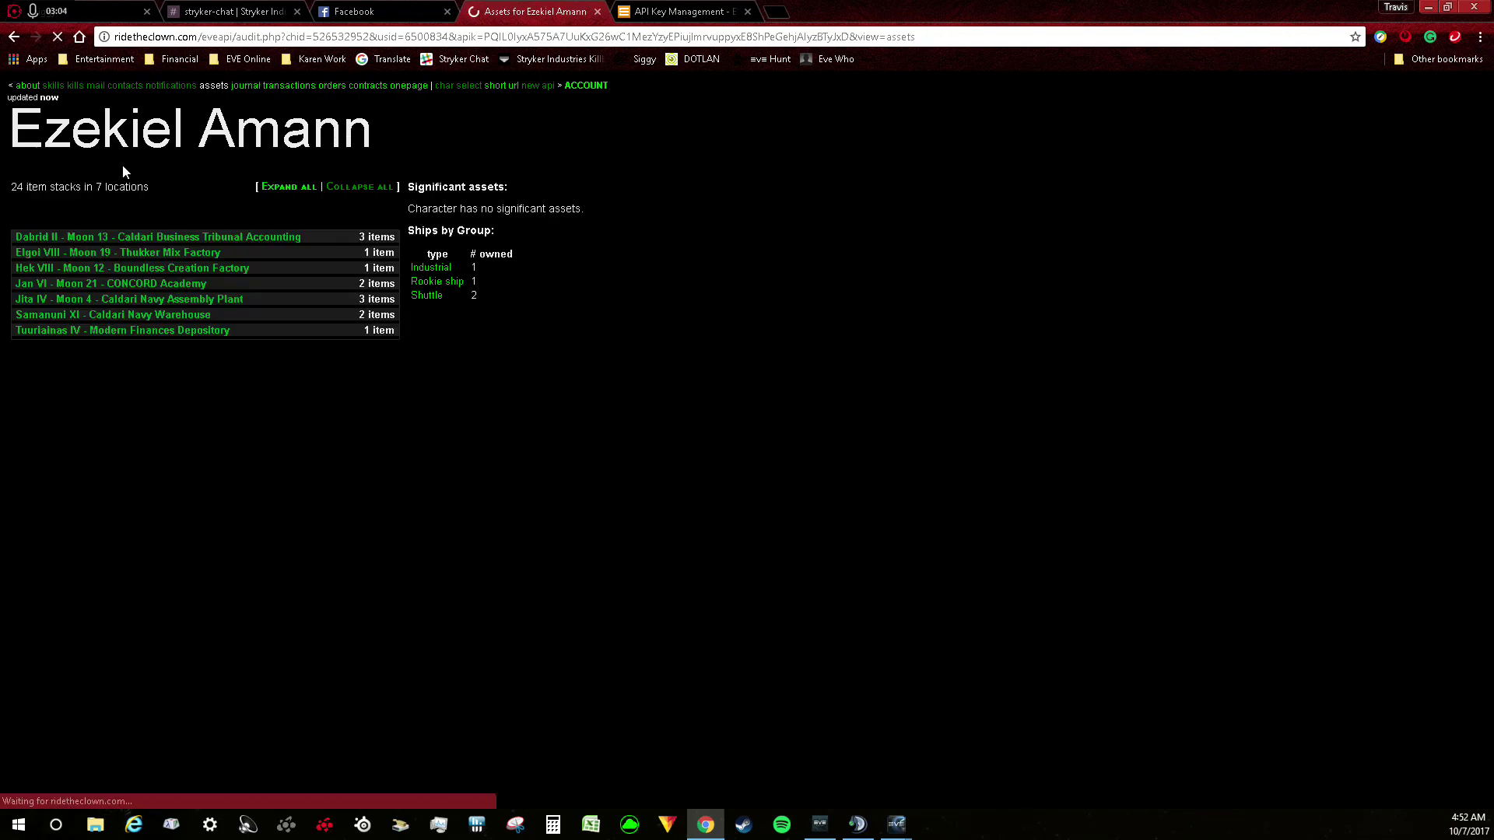
pyautogui.click(27, 85)
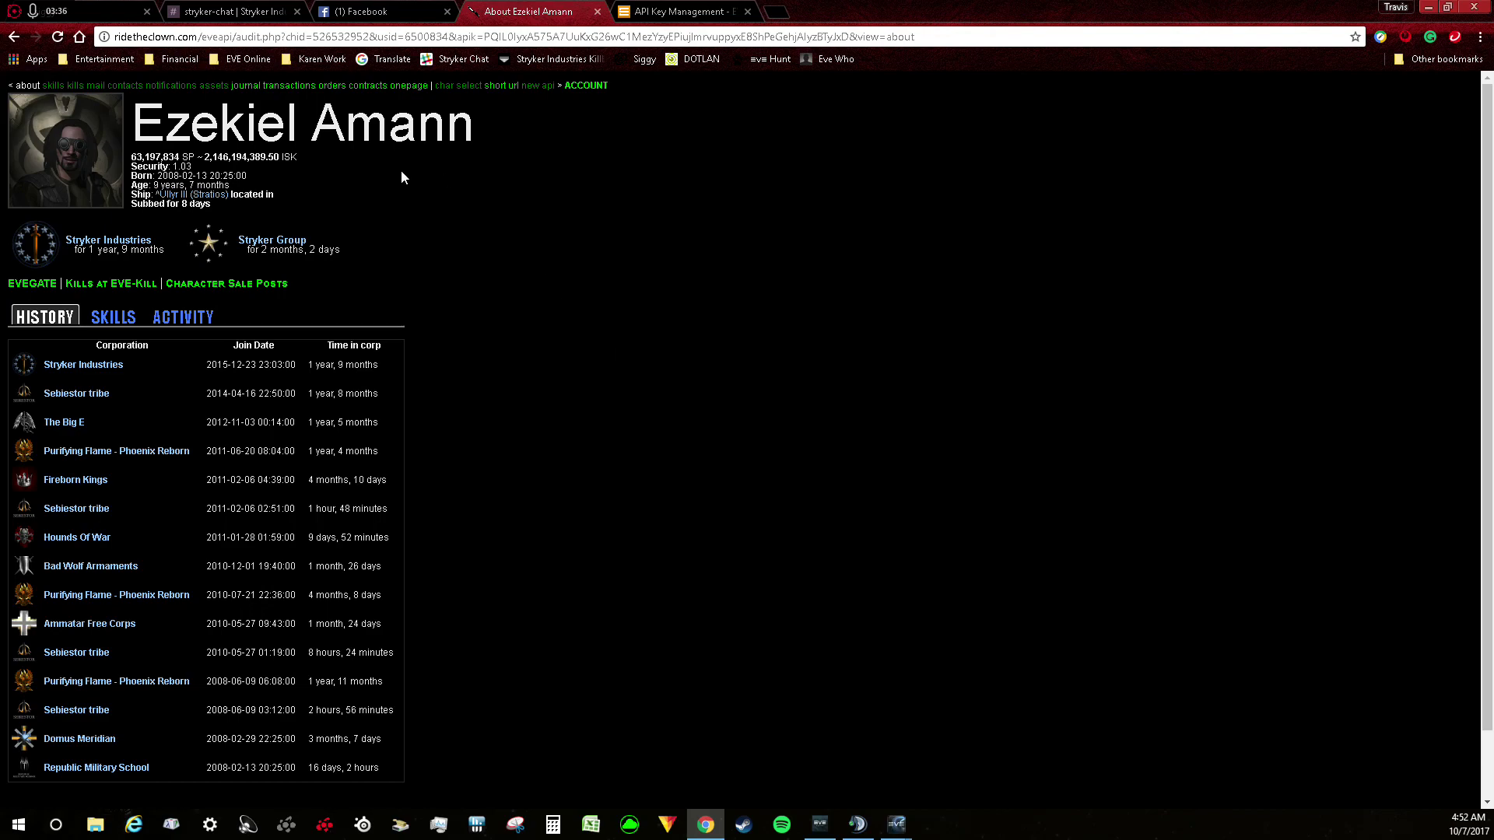
pyautogui.click(55, 86)
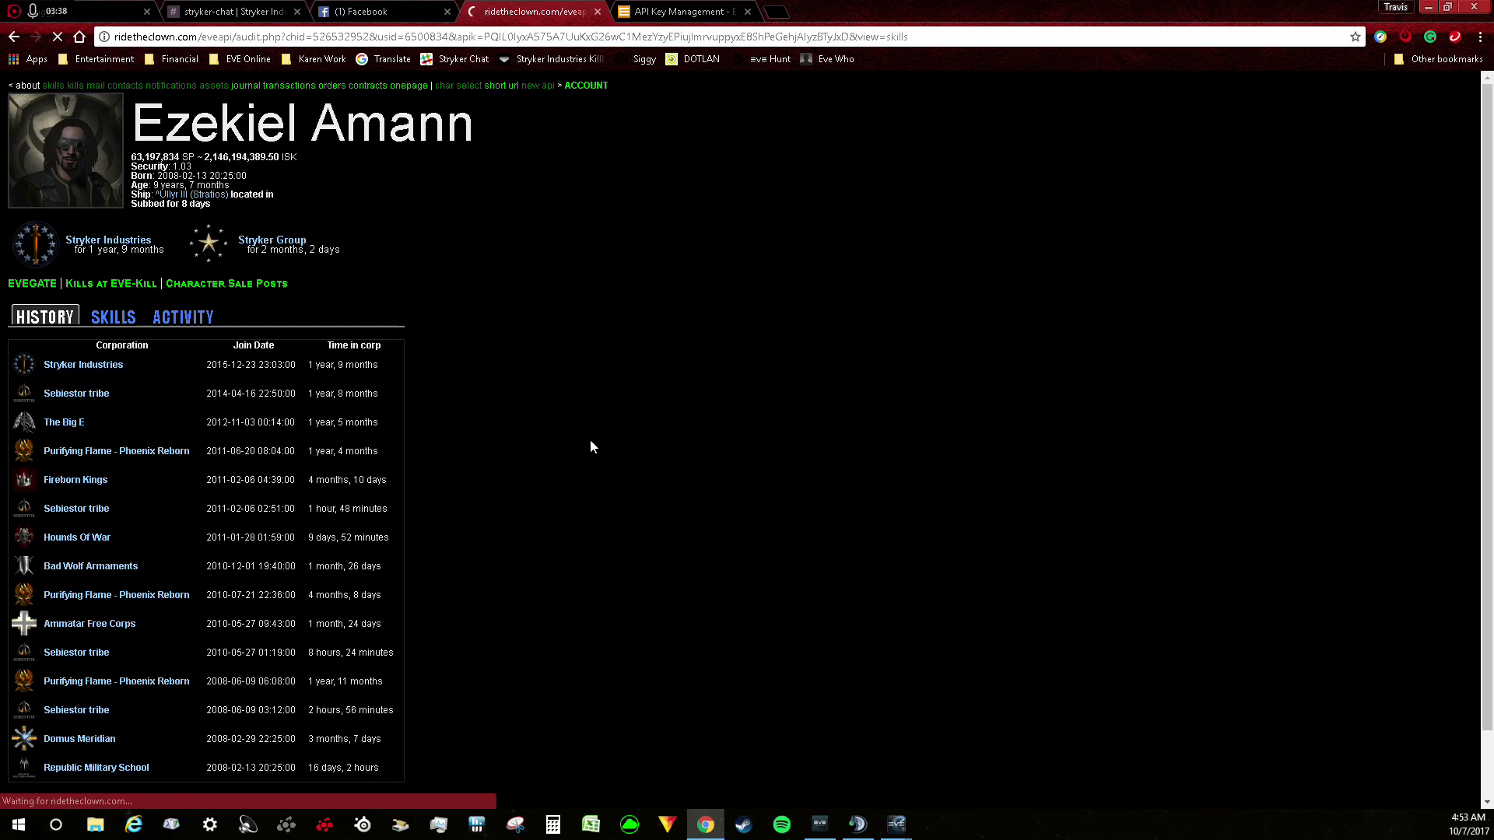